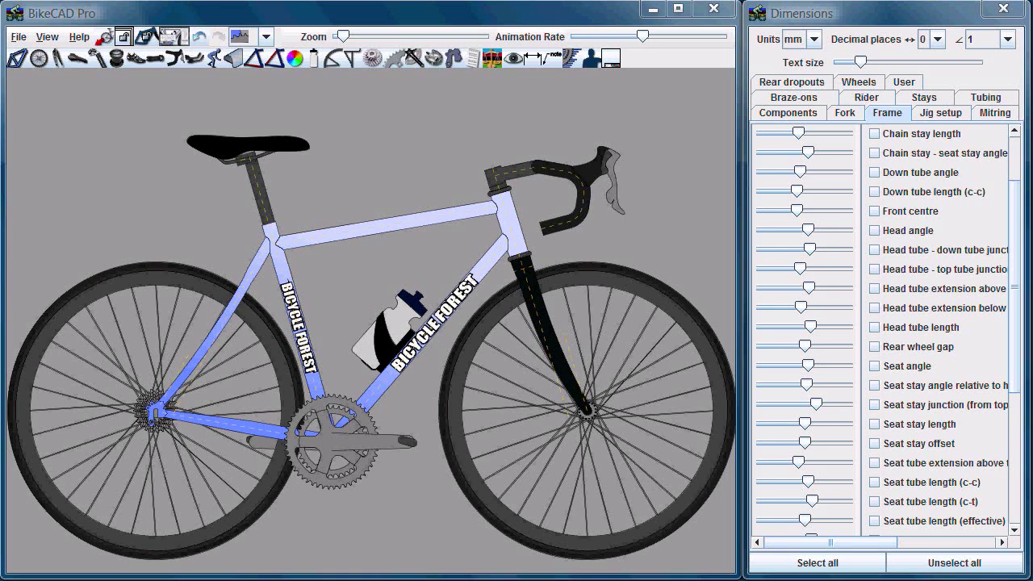
# - Minimize Calc and export the building specs CSV from BikeCAD as MyBike in the BCAD folder
pyautogui.scroll(-2, 555, 335)
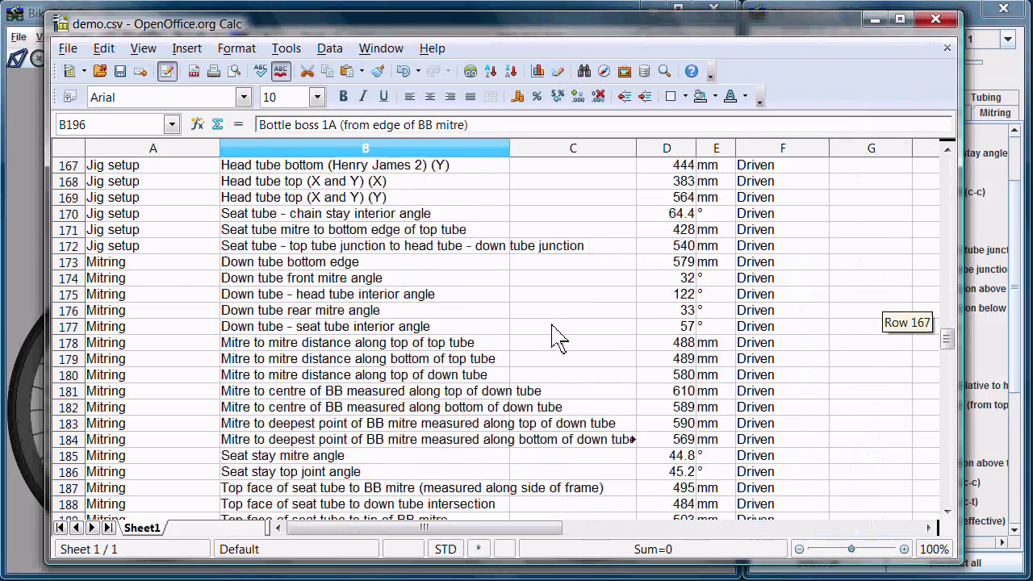
pyautogui.scroll(2, 555, 335)
pyautogui.click(876, 19)
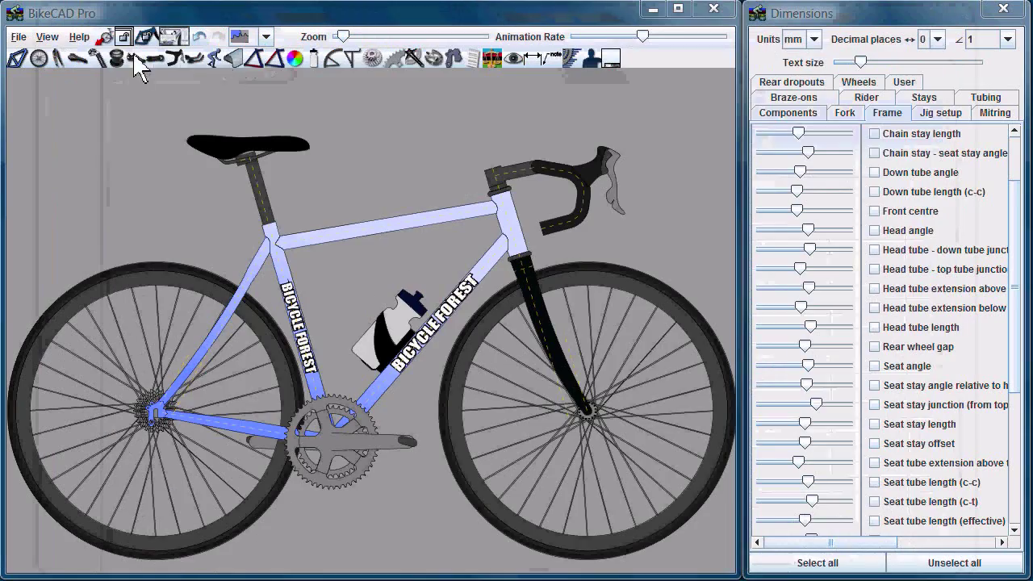
pyautogui.click(18, 37)
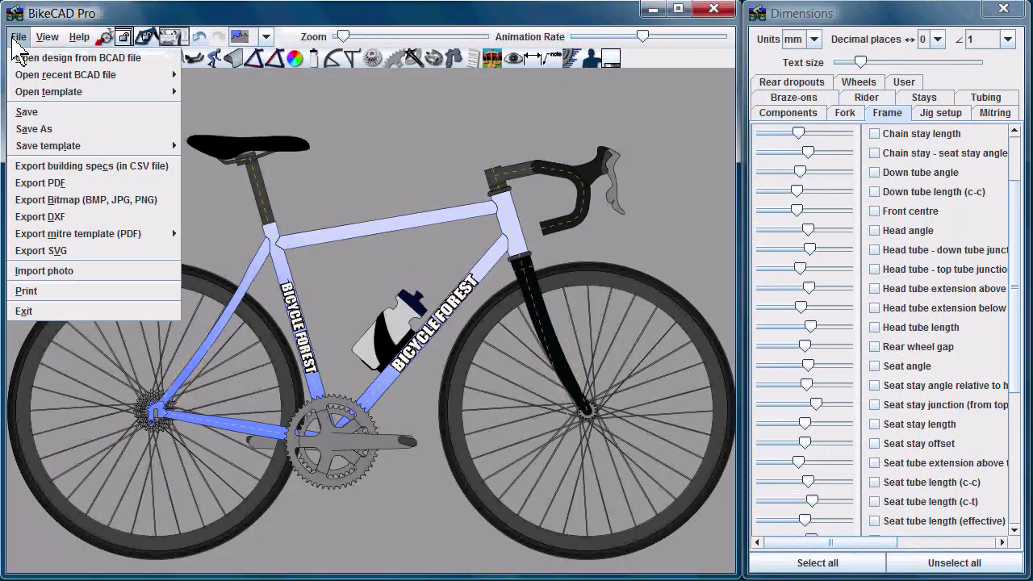
pyautogui.click(51, 170)
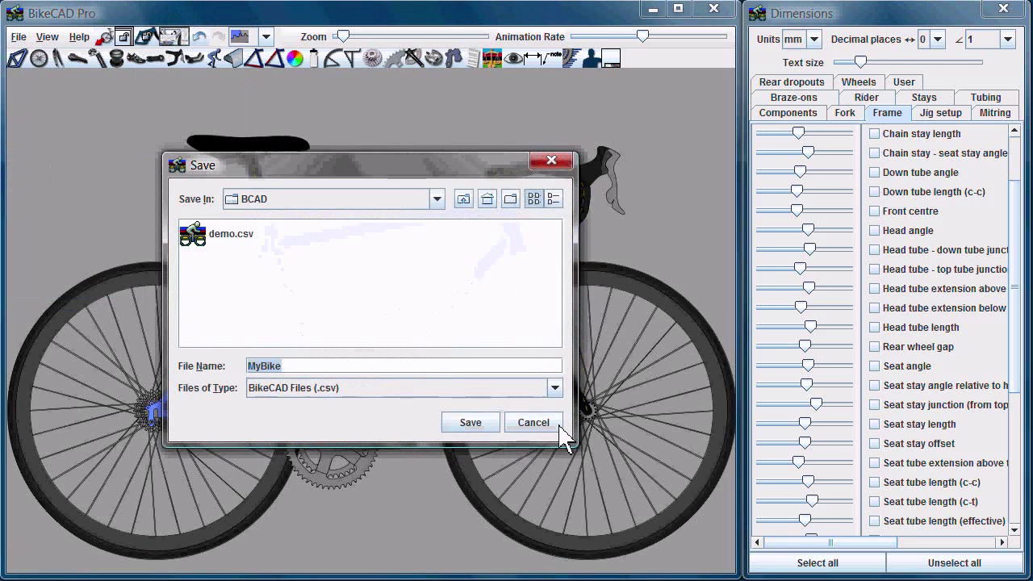
pyautogui.click(470, 422)
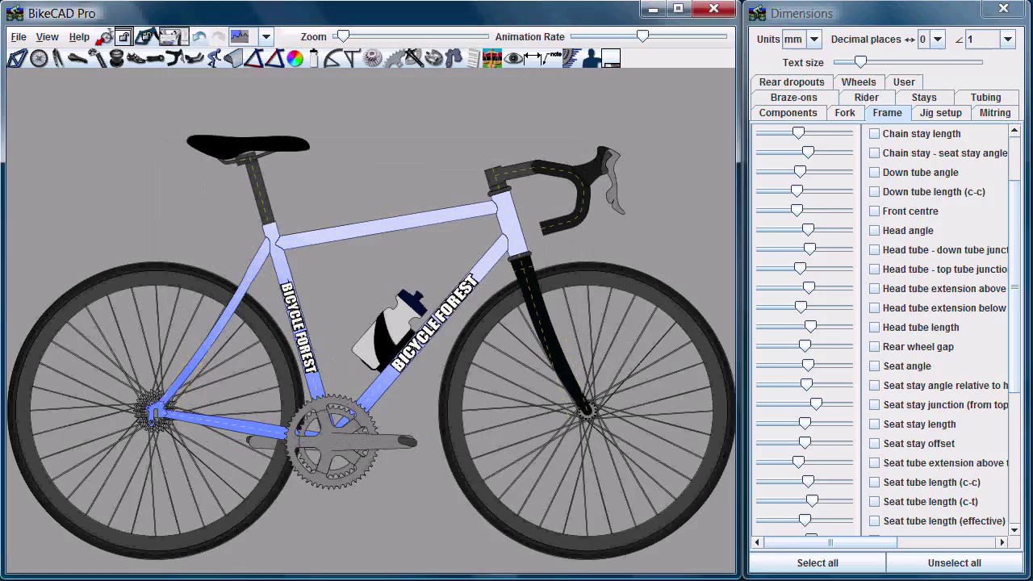
# - Scroll through demo.csv, select the seat tube junction value in B172, then minimize Calc
pyautogui.scroll(-4, 409, 242)
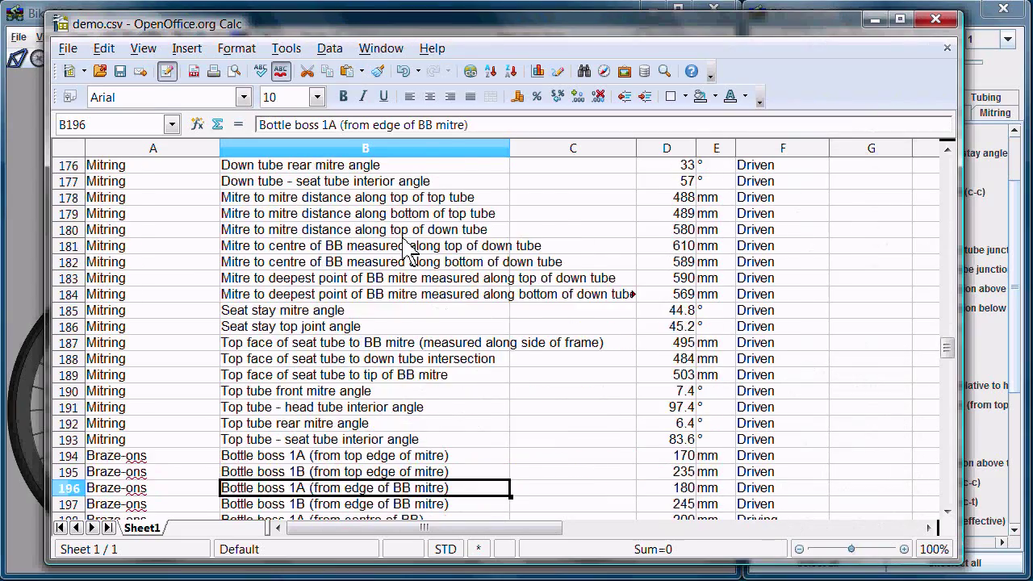
pyautogui.scroll(7, 404, 245)
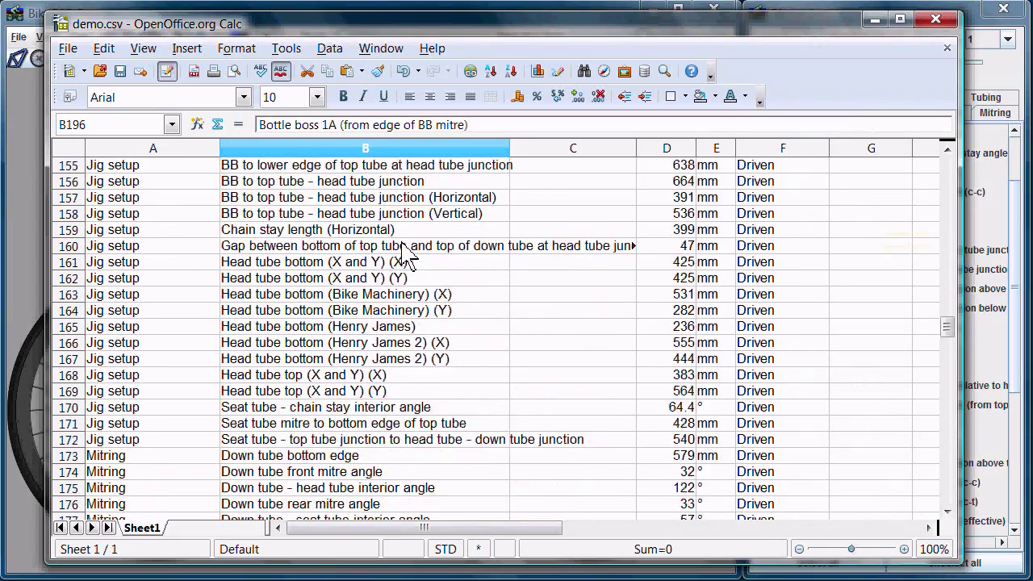
pyautogui.scroll(4, 404, 252)
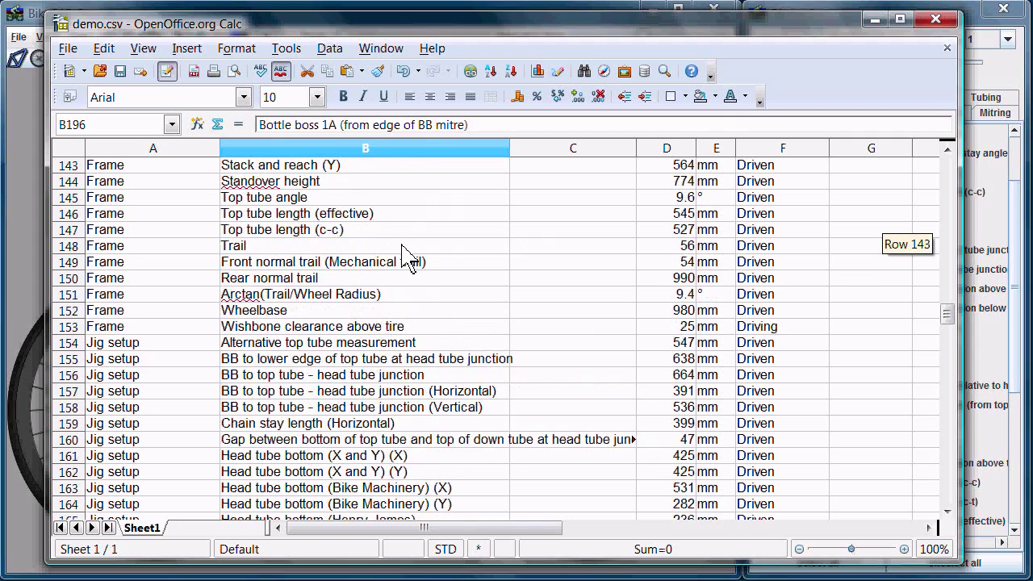
pyautogui.scroll(10, 403, 246)
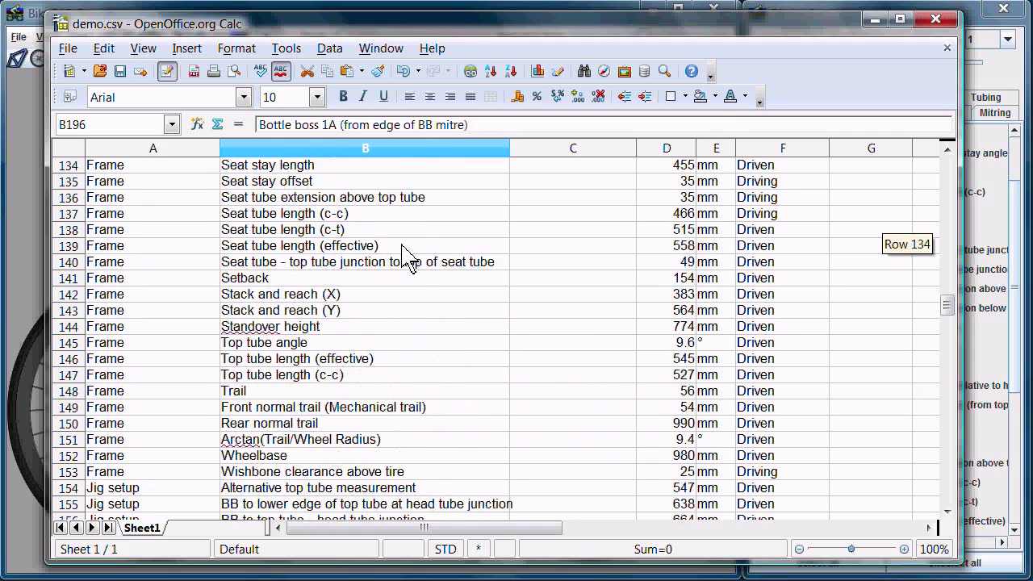
pyautogui.scroll(5, 402, 247)
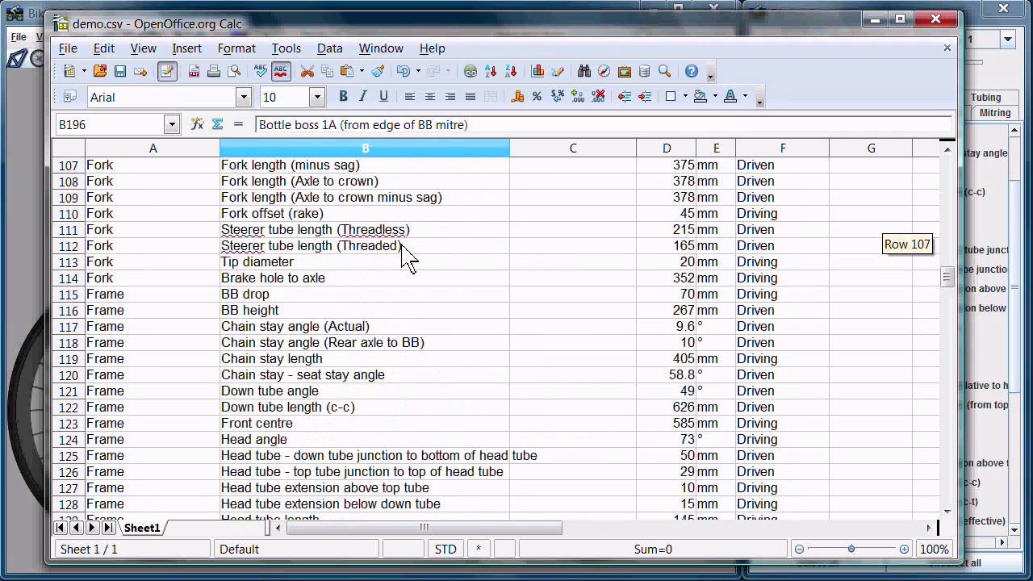
pyautogui.scroll(1, 402, 253)
pyautogui.scroll(-9, 402, 253)
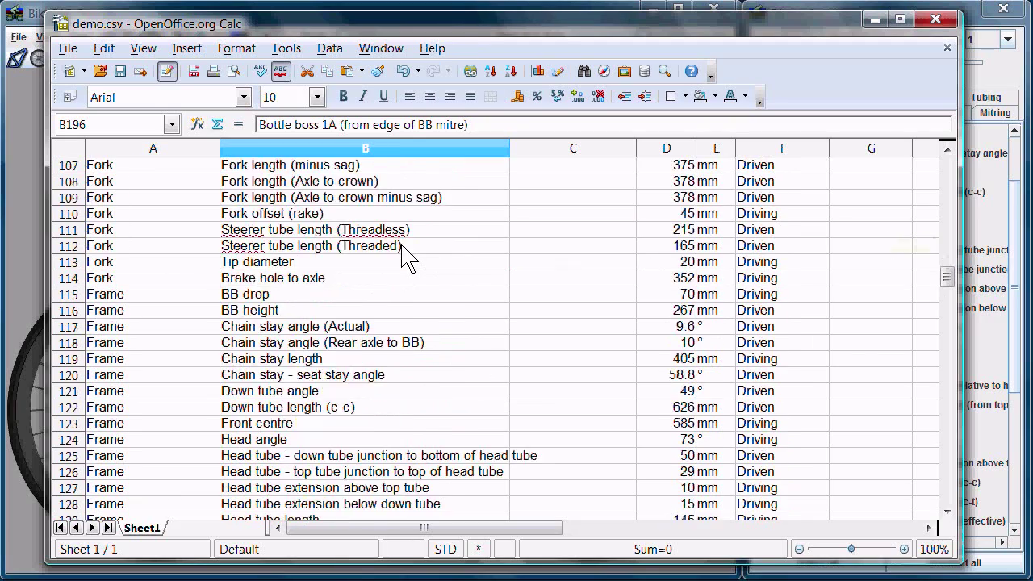
pyautogui.scroll(-12, 403, 254)
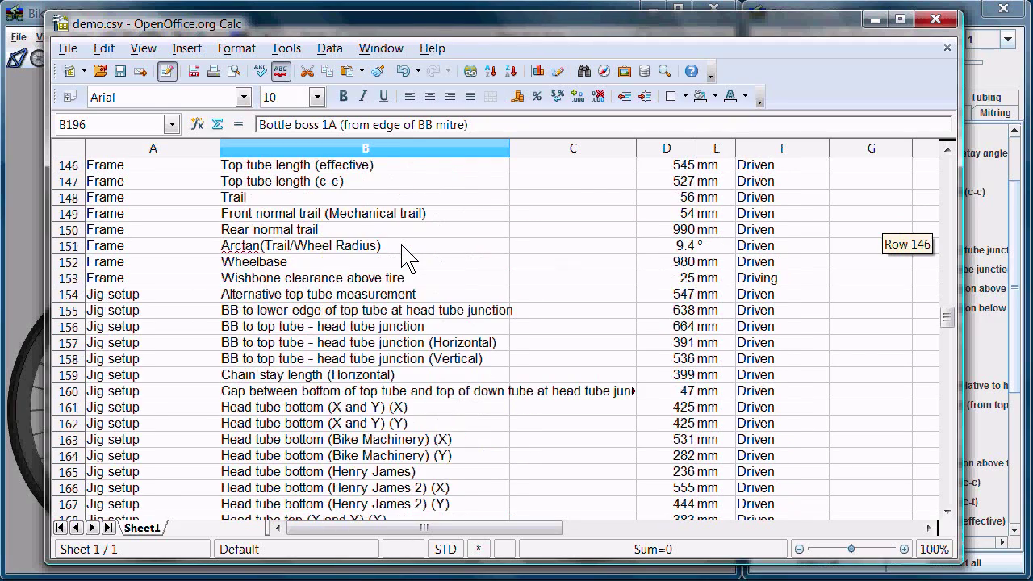
pyautogui.scroll(-2, 404, 253)
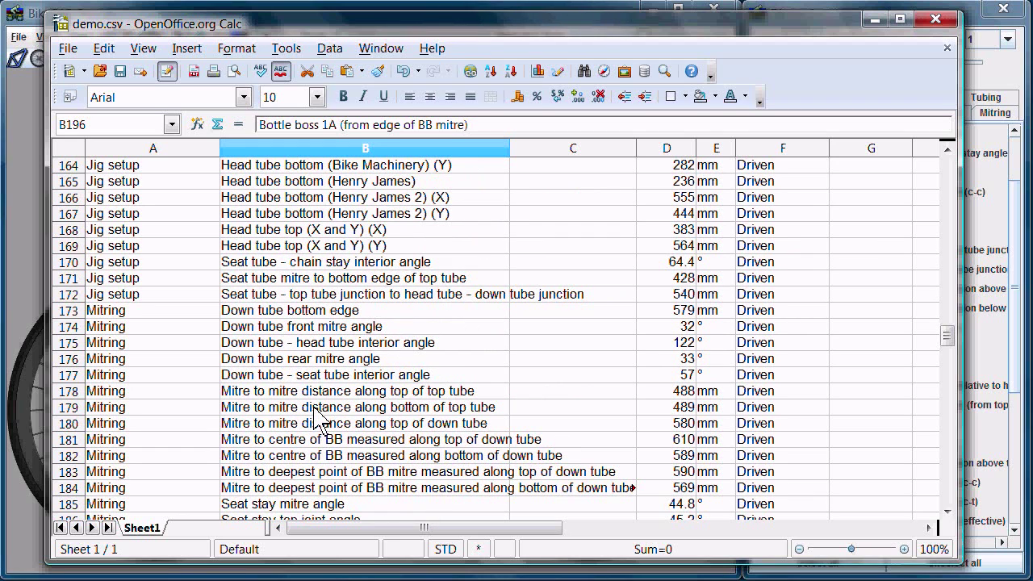
pyautogui.click(292, 296)
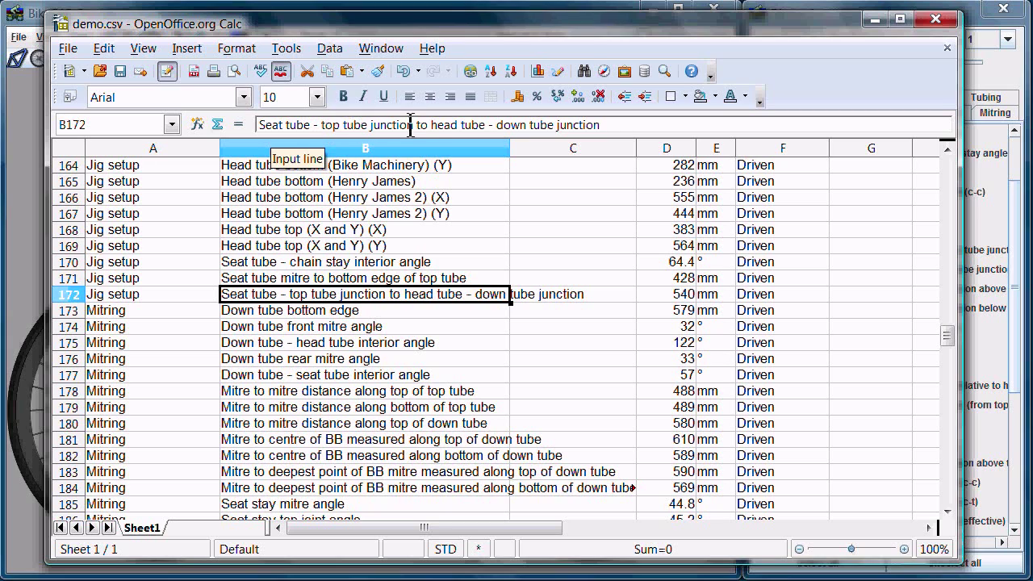
pyautogui.click(874, 19)
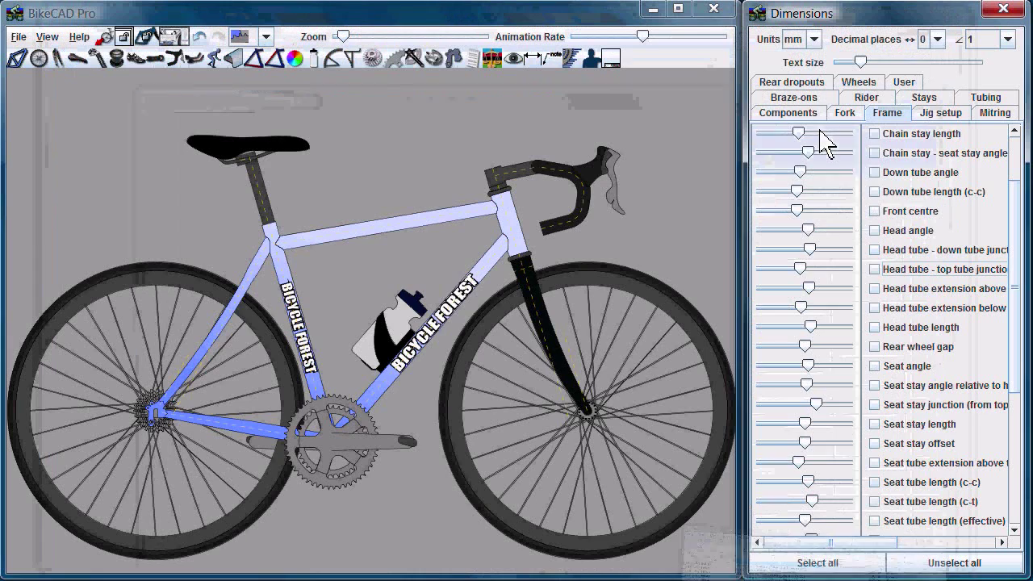
# - Tick Down tube length (c-c), Front centre and Head angle in the Frame tab, then untick all three
pyautogui.click(886, 192)
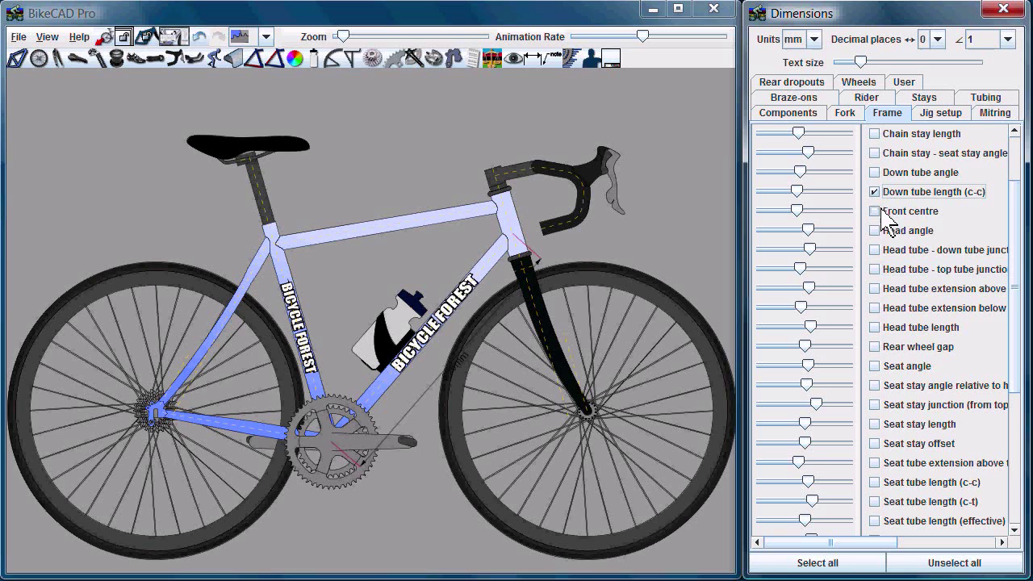
pyautogui.click(887, 212)
pyautogui.click(874, 230)
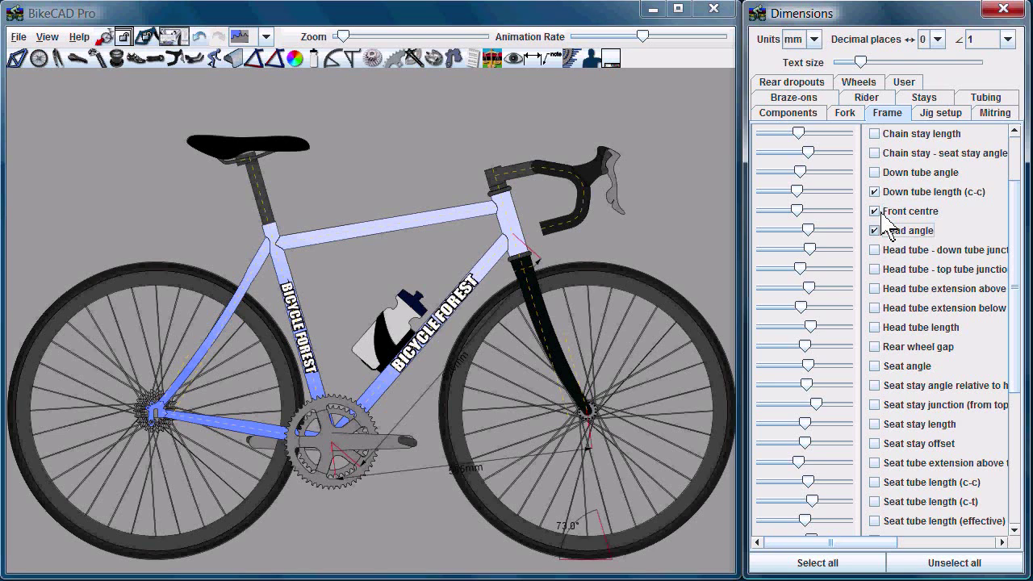
pyautogui.click(875, 211)
pyautogui.click(874, 230)
pyautogui.click(874, 191)
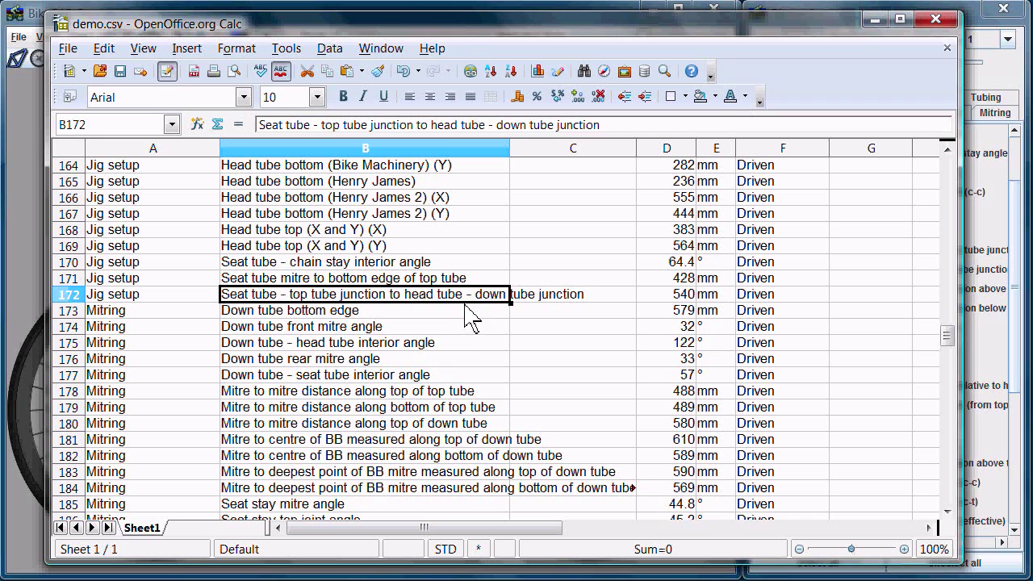
pyautogui.scroll(-3, 467, 353)
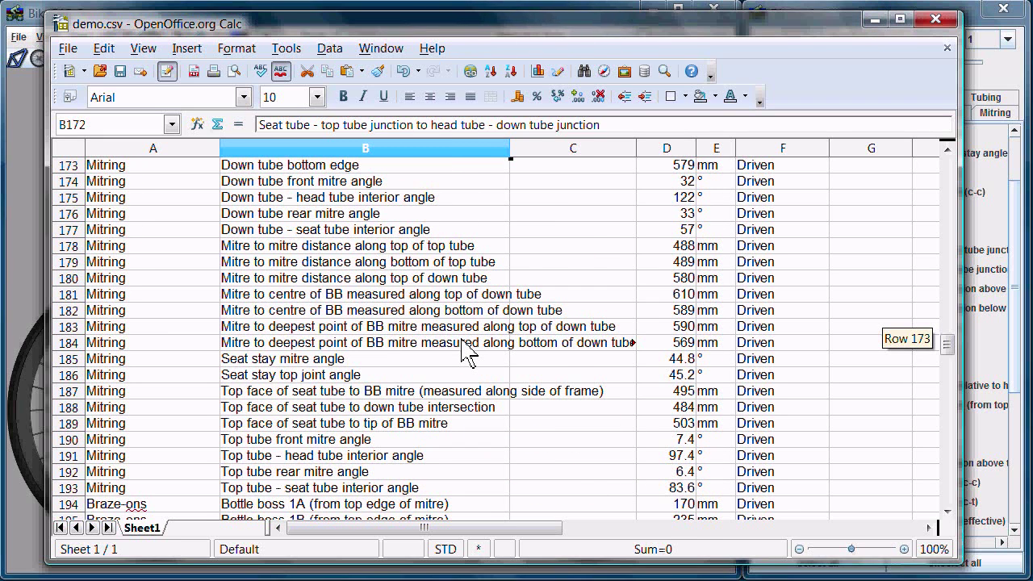
pyautogui.scroll(1, 467, 353)
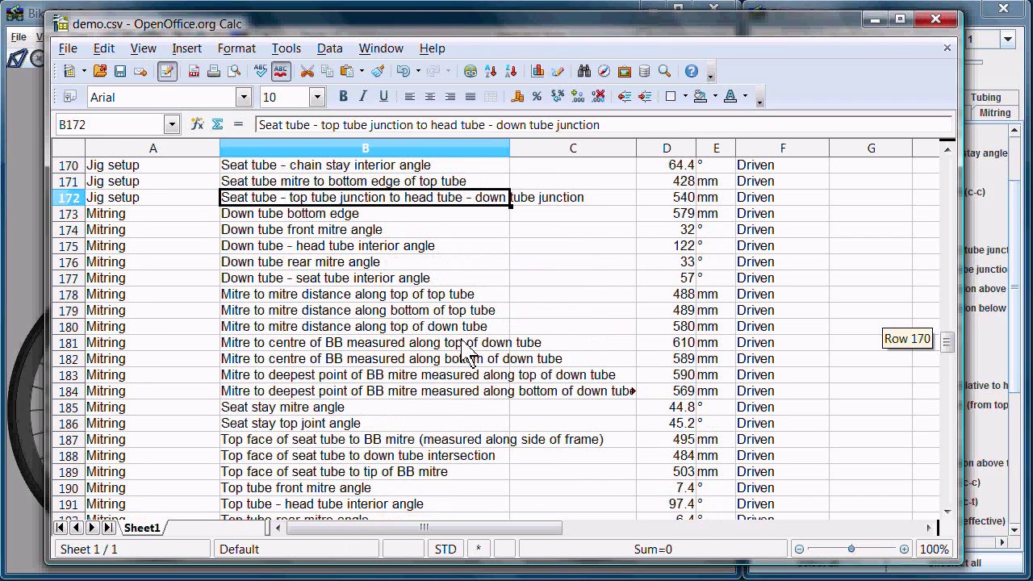
pyautogui.click(467, 347)
pyautogui.scroll(-6, 466, 354)
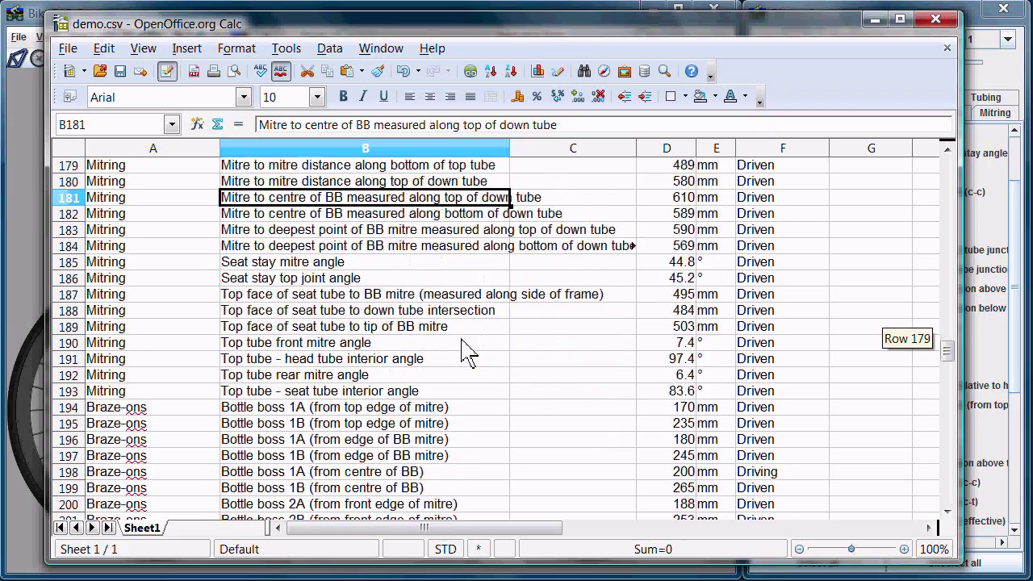
pyautogui.scroll(4, 467, 353)
pyautogui.scroll(17, 467, 354)
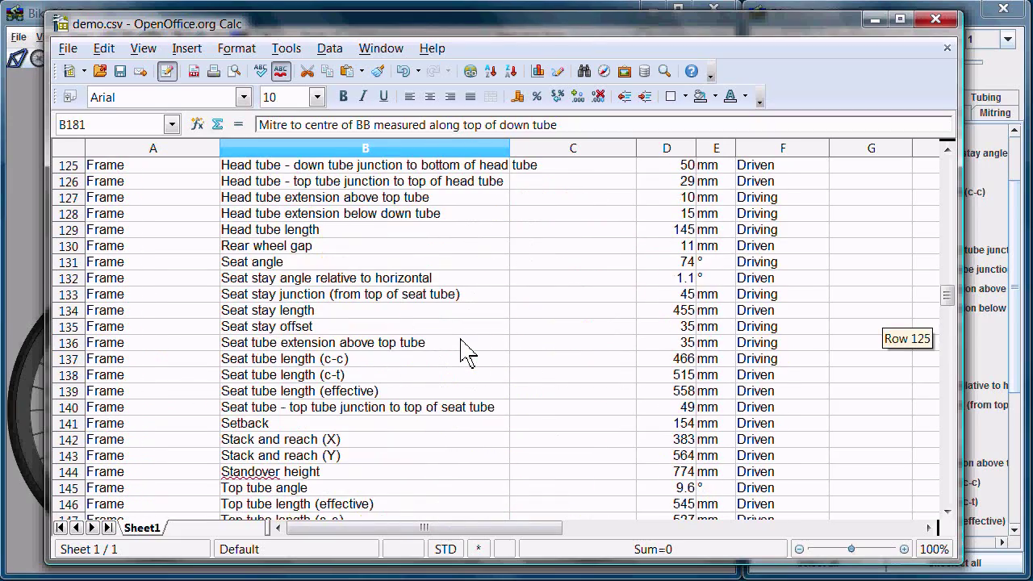
pyautogui.scroll(-10, 462, 339)
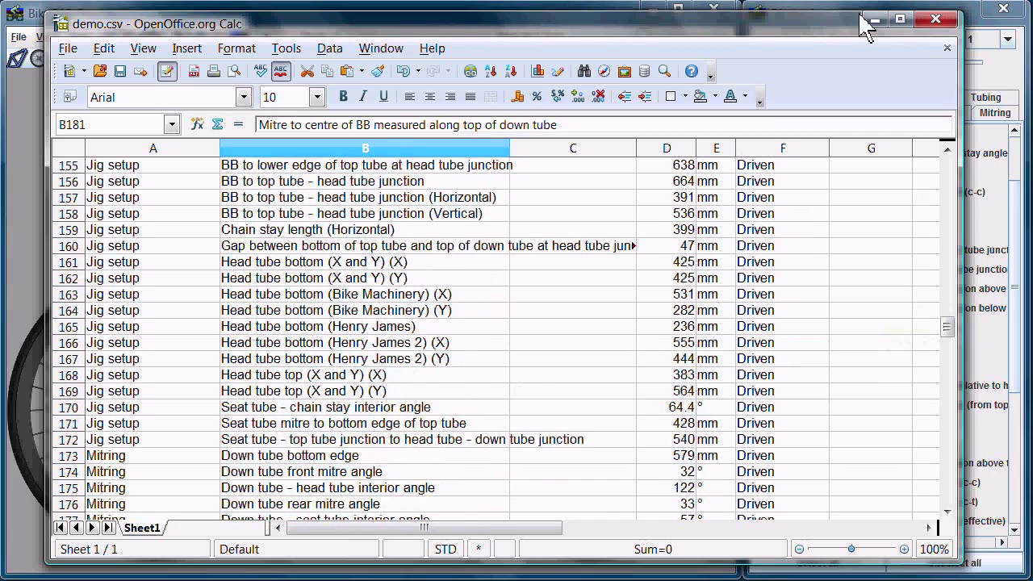
# - Minimize Calc and browse the Dimensions tabs, Jig setup through Cranks, ending back on Frame
pyautogui.click(872, 19)
pyautogui.click(959, 114)
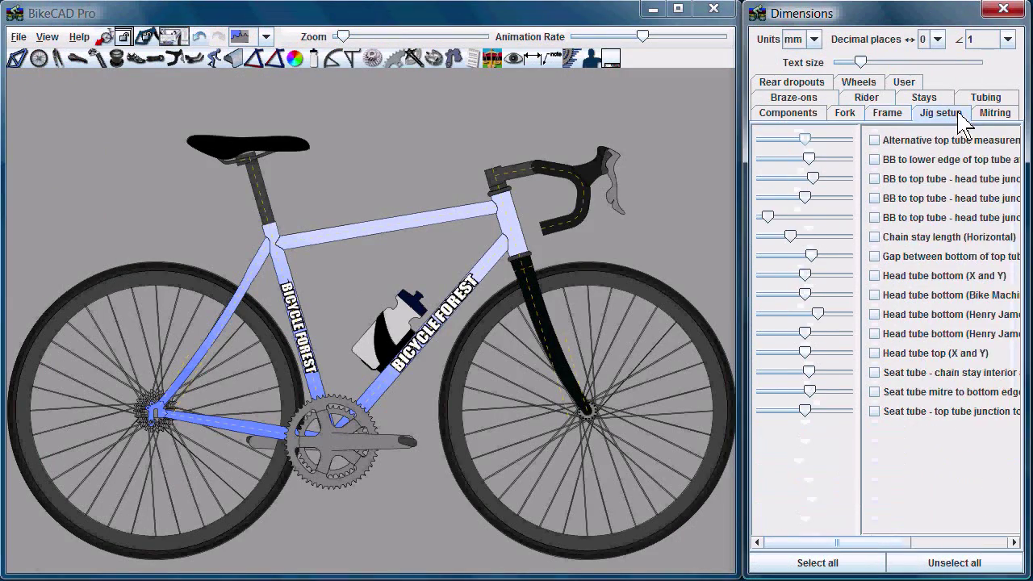
pyautogui.click(990, 113)
pyautogui.click(924, 97)
pyautogui.click(870, 97)
pyautogui.click(825, 97)
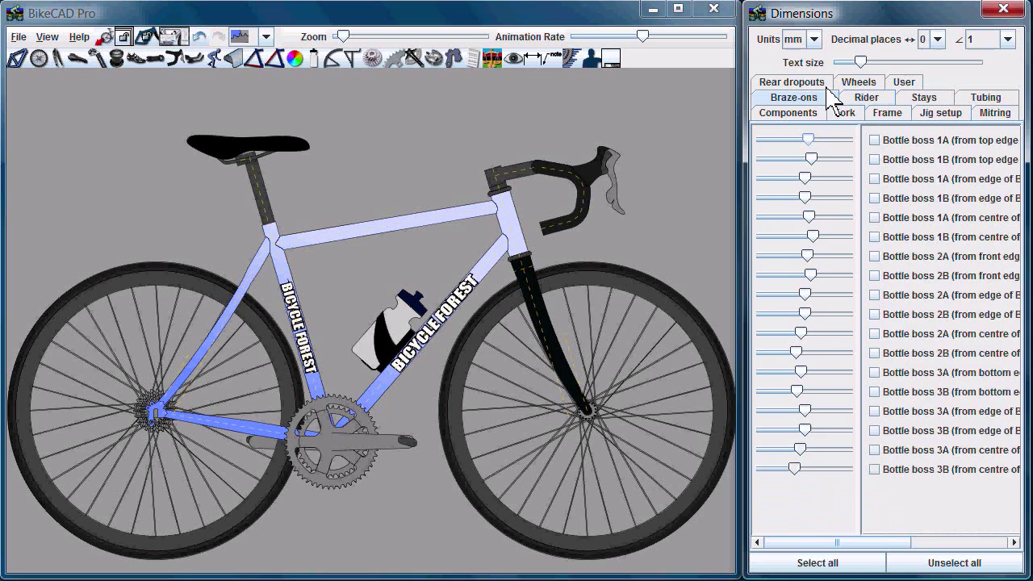
pyautogui.click(820, 83)
pyautogui.click(865, 83)
pyautogui.click(907, 82)
pyautogui.click(881, 113)
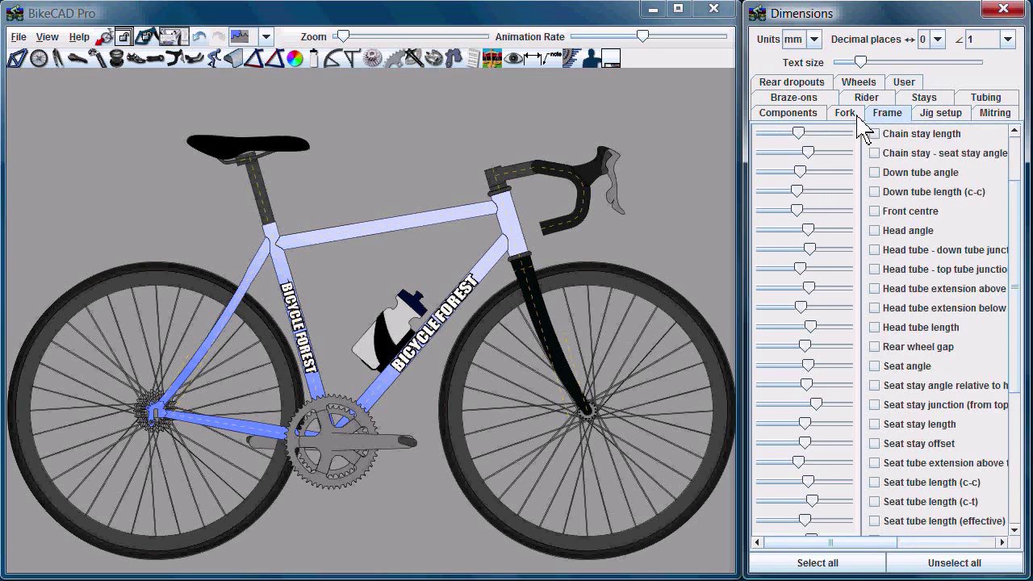
pyautogui.click(859, 117)
pyautogui.click(803, 115)
pyautogui.click(896, 136)
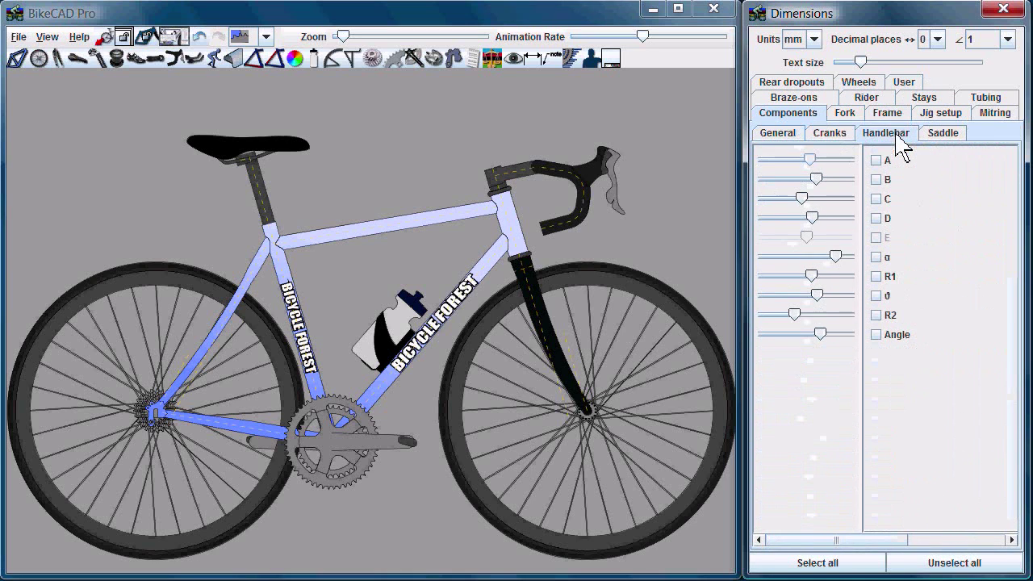
pyautogui.click(940, 135)
pyautogui.click(828, 134)
pyautogui.click(891, 117)
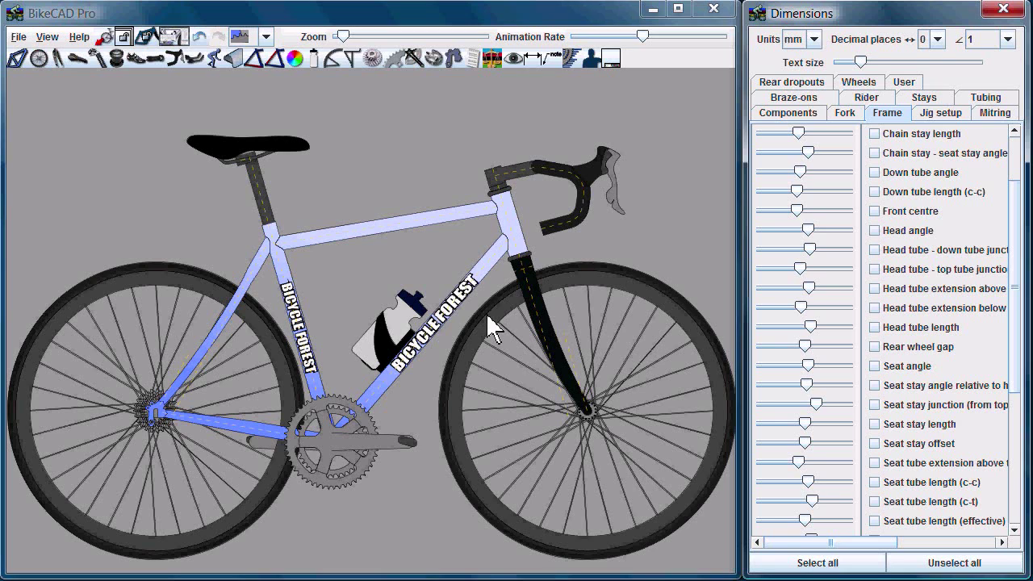
# - Show the head tube junctions, extensions, length, rear wheel gap, seat angle and seat stay dimensions
pyautogui.click(884, 253)
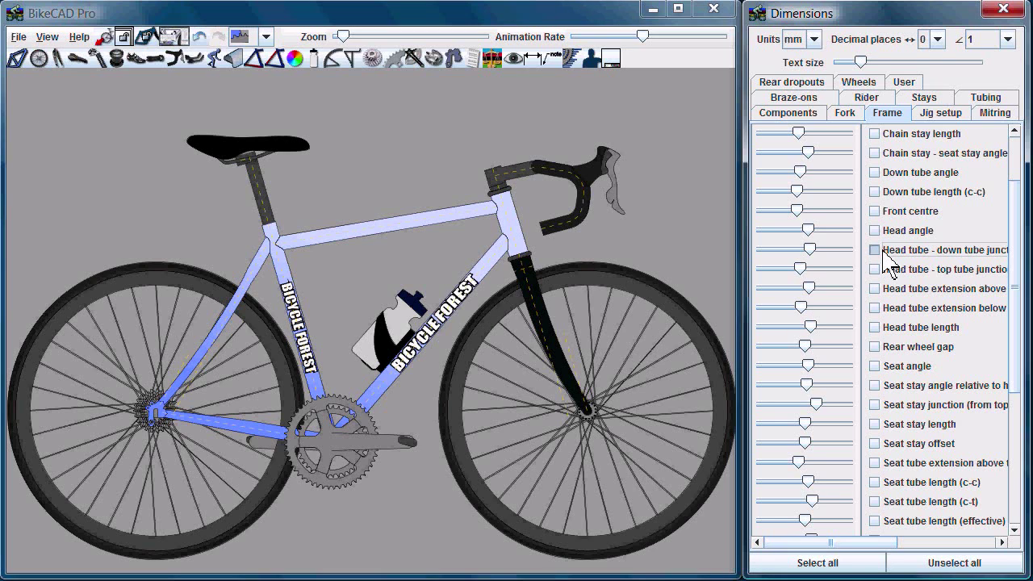
pyautogui.click(881, 271)
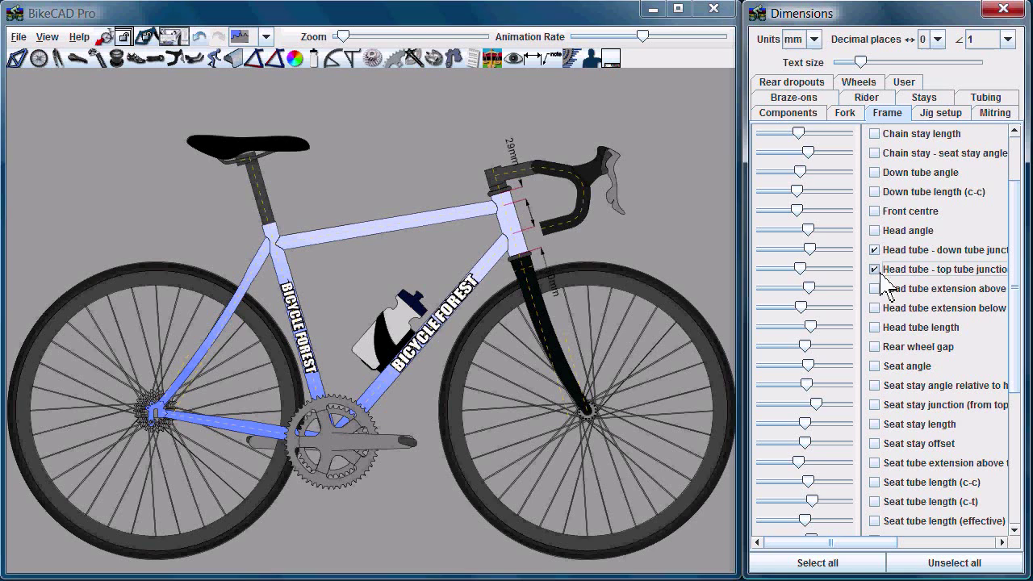
pyautogui.click(881, 289)
pyautogui.click(881, 308)
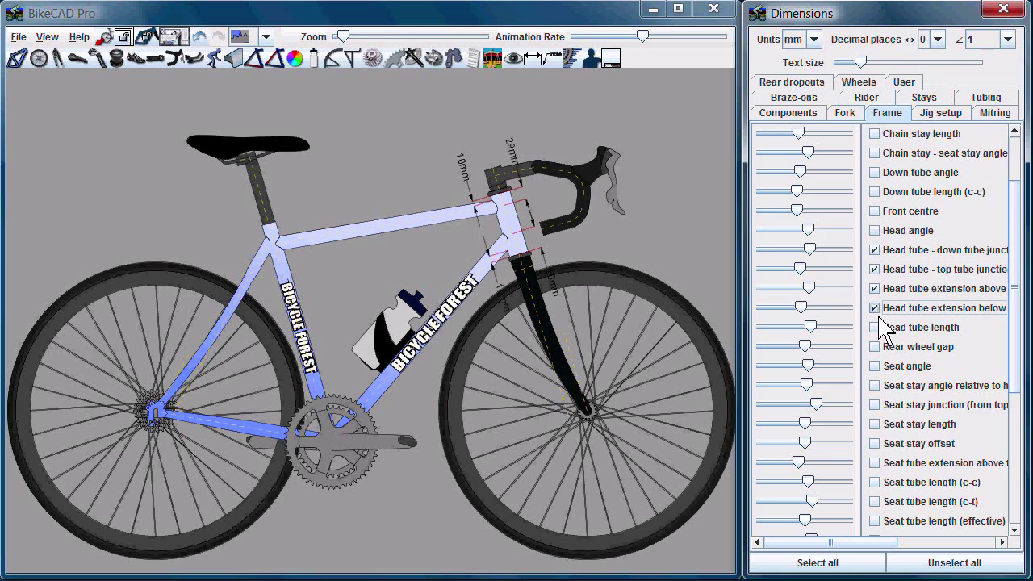
pyautogui.click(879, 327)
pyautogui.click(878, 347)
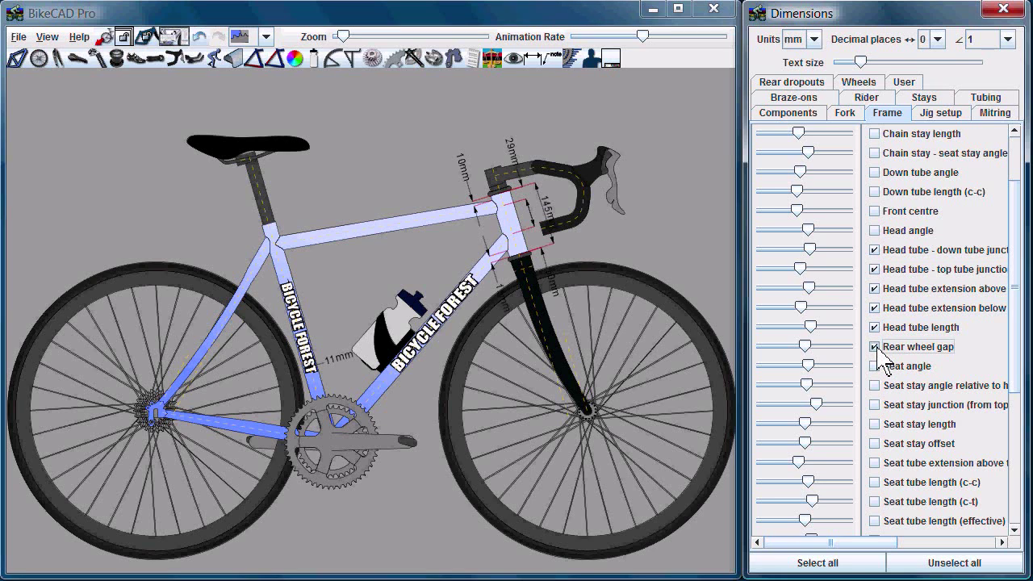
pyautogui.click(876, 366)
pyautogui.click(877, 385)
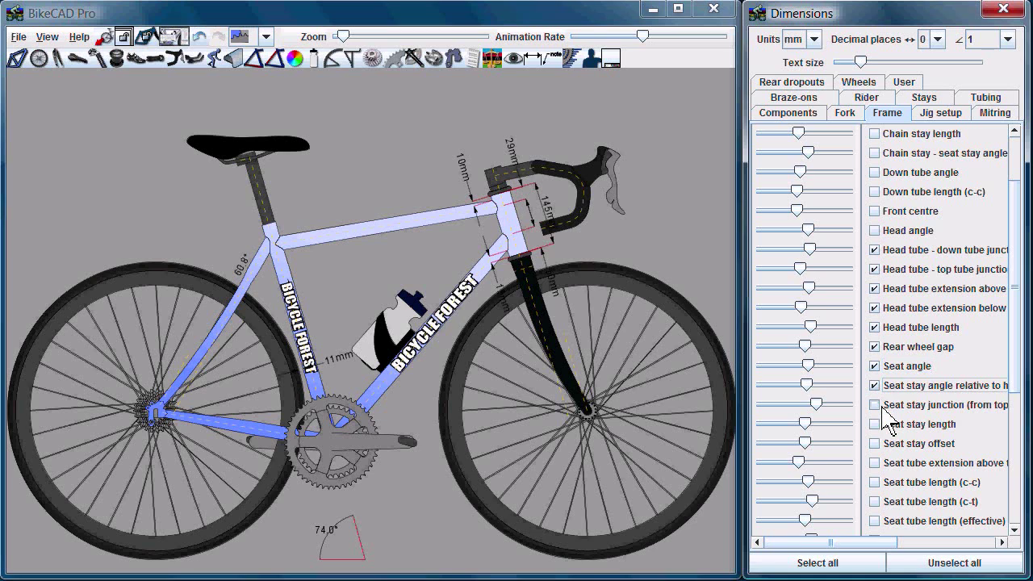
pyautogui.click(875, 405)
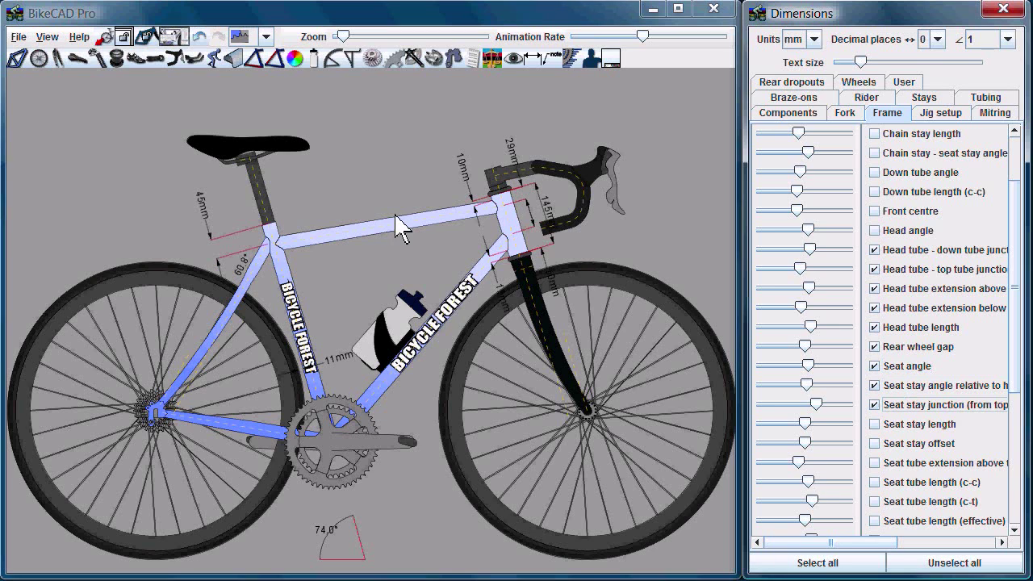
# - Check the Configure CSV output encoding in View > Customize, keep UTF-8, then show Primary dimensions
pyautogui.click(47, 36)
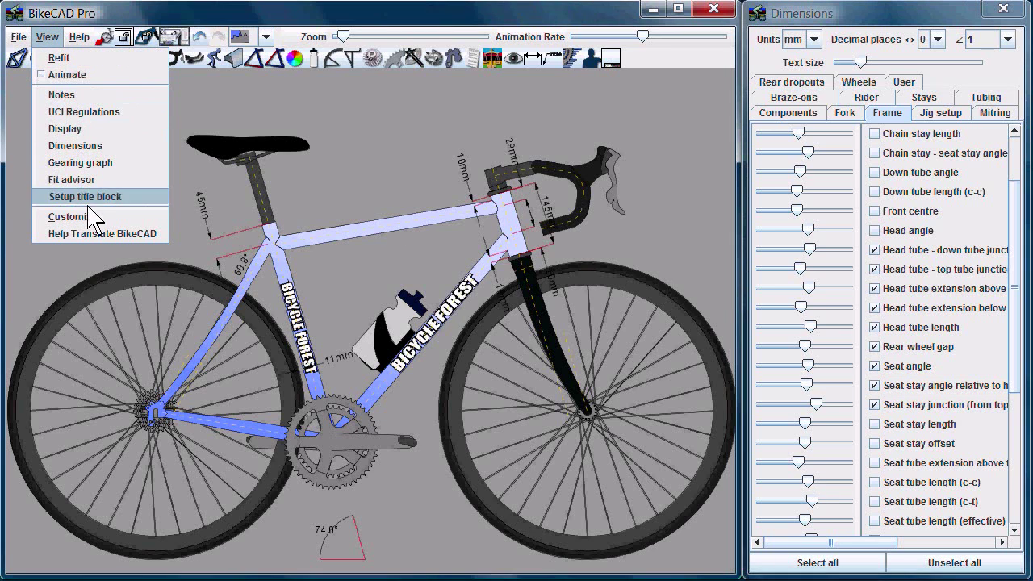
pyautogui.click(129, 216)
pyautogui.click(337, 103)
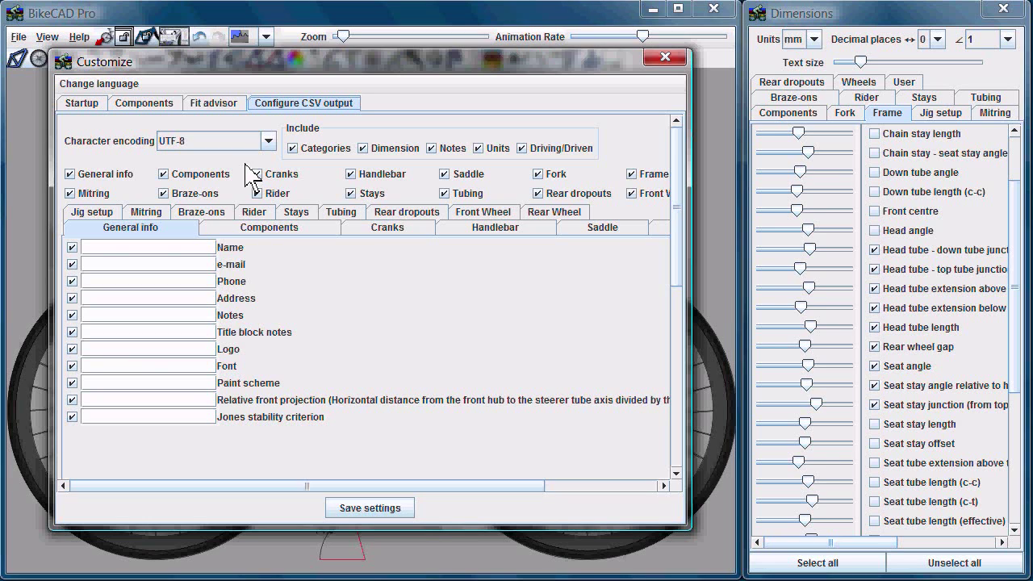
pyautogui.click(268, 140)
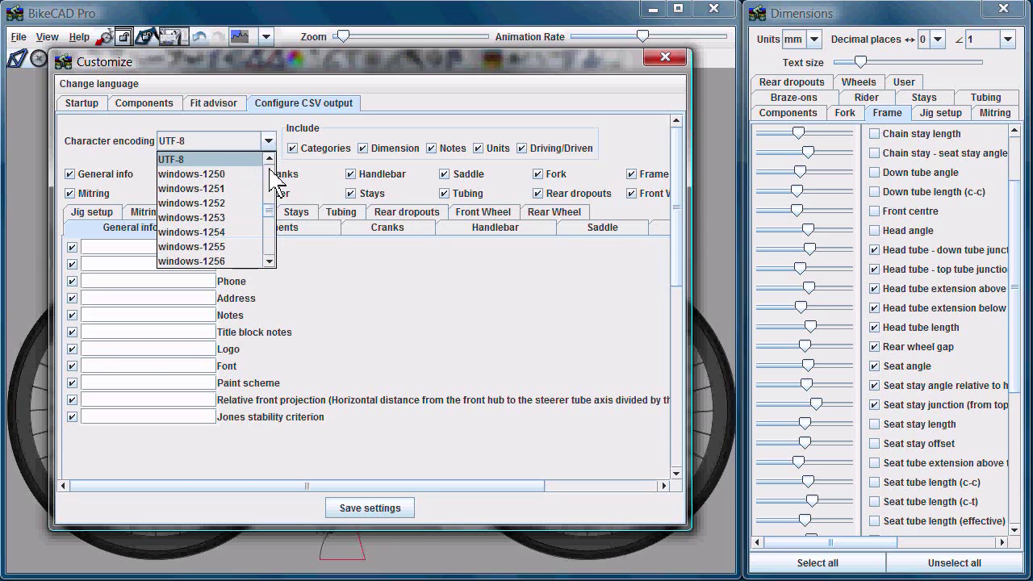
pyautogui.moveTo(270, 226); pyautogui.dragTo(277, 162)
pyautogui.click(366, 131)
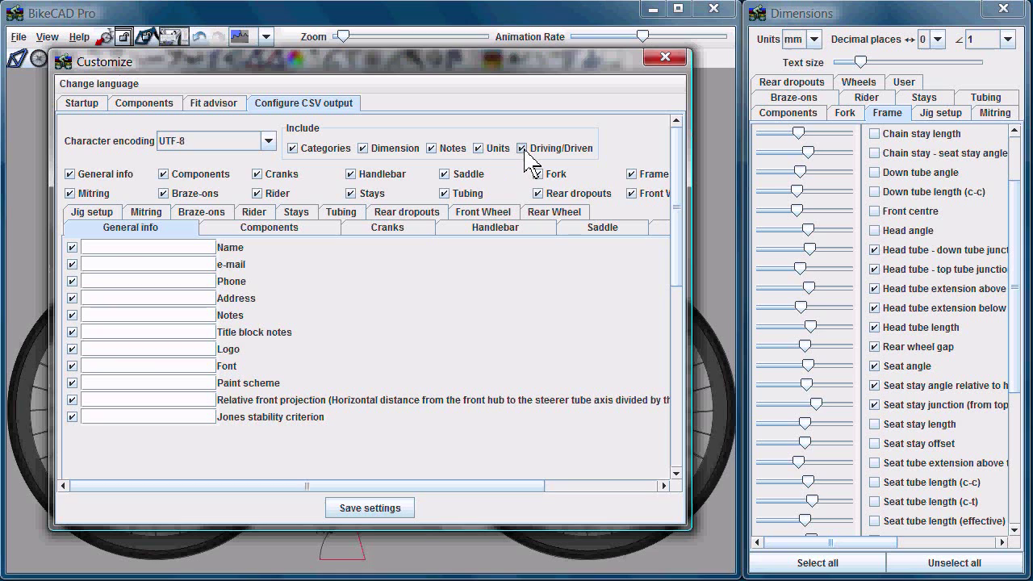
pyautogui.click(667, 57)
pyautogui.click(19, 58)
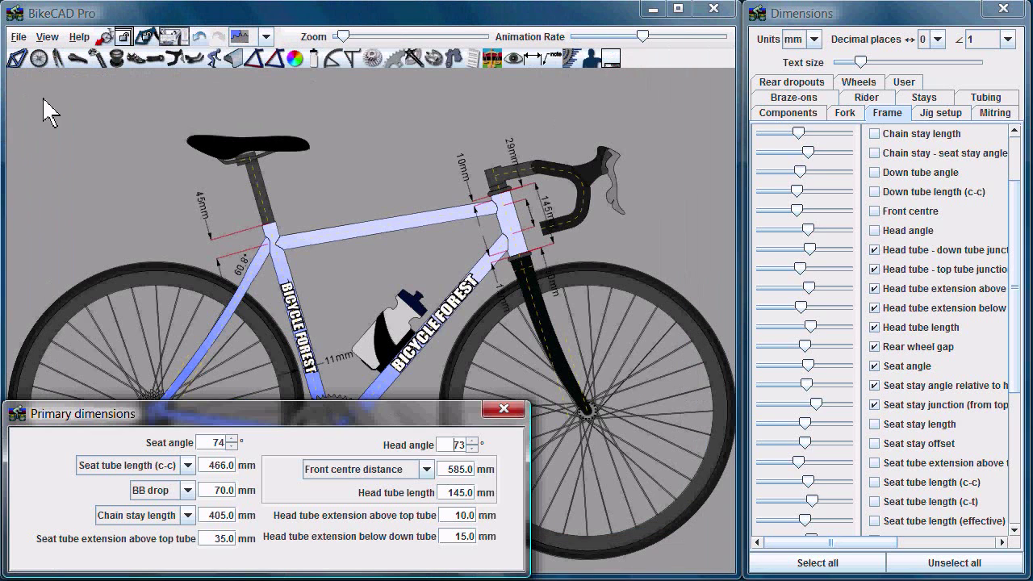
# - Try a new seat angle, 83° head angle and 245.0 head tube, restore 145.0 and 73°, and close
pyautogui.doubleClick(214, 443)
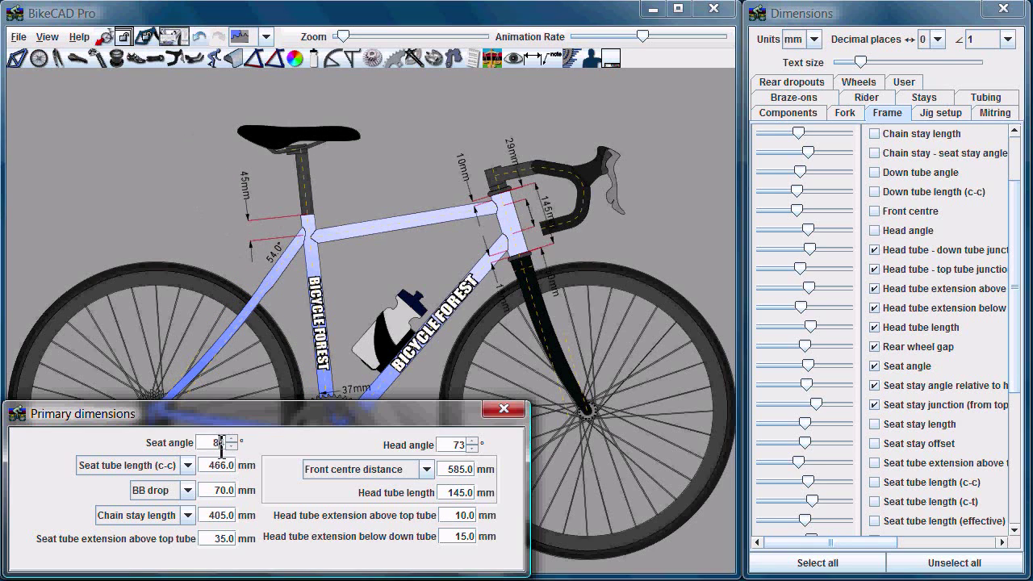
pyautogui.press('Return')
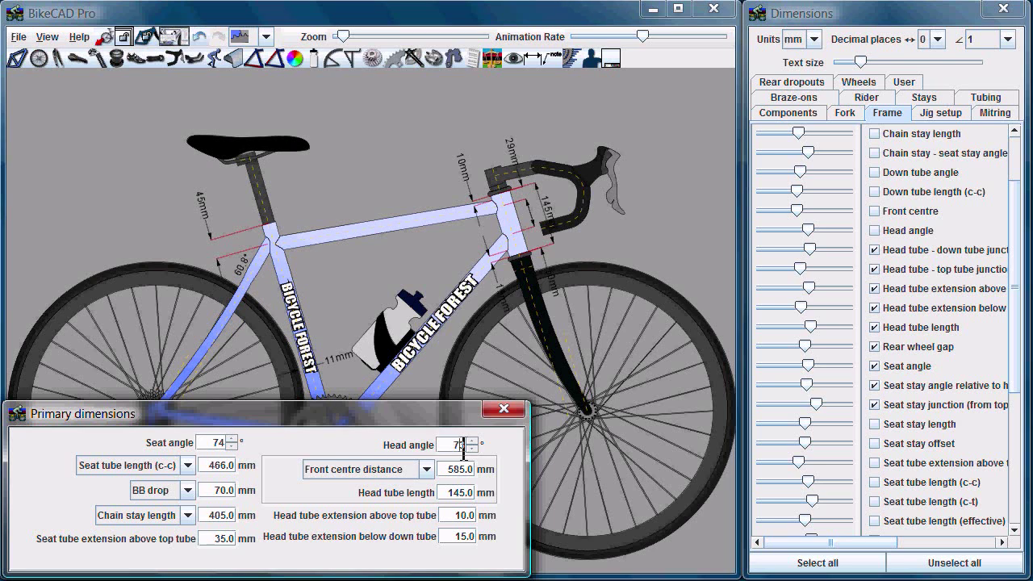
pyautogui.press('Return')
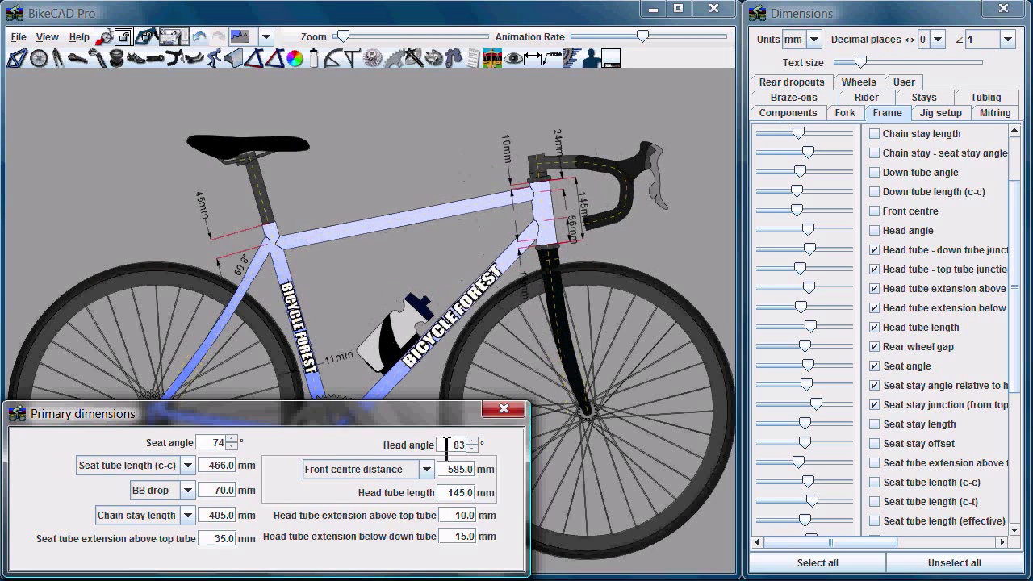
pyautogui.click(439, 493)
pyautogui.write('2')
pyautogui.press('Return')
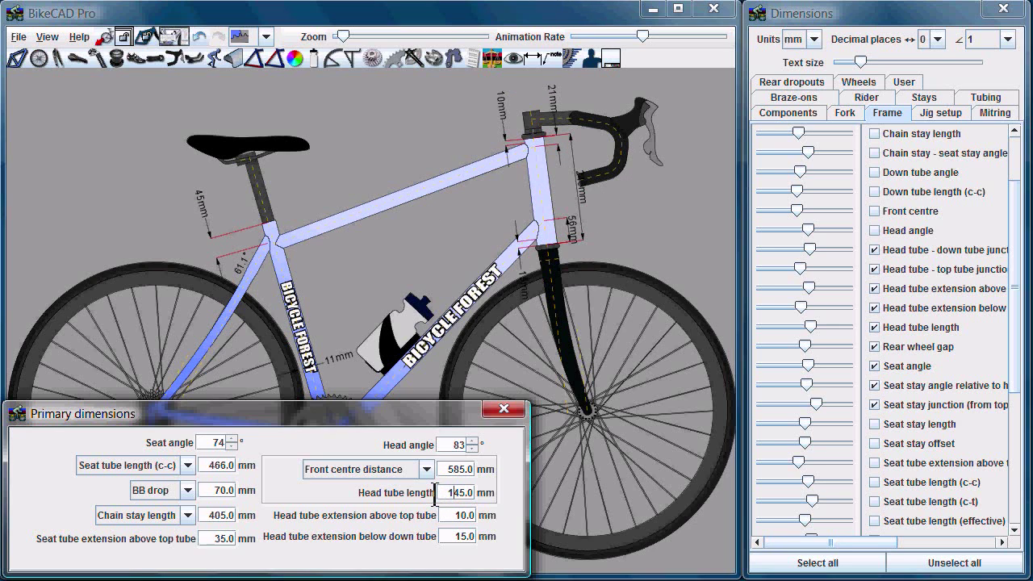
pyautogui.press('Return')
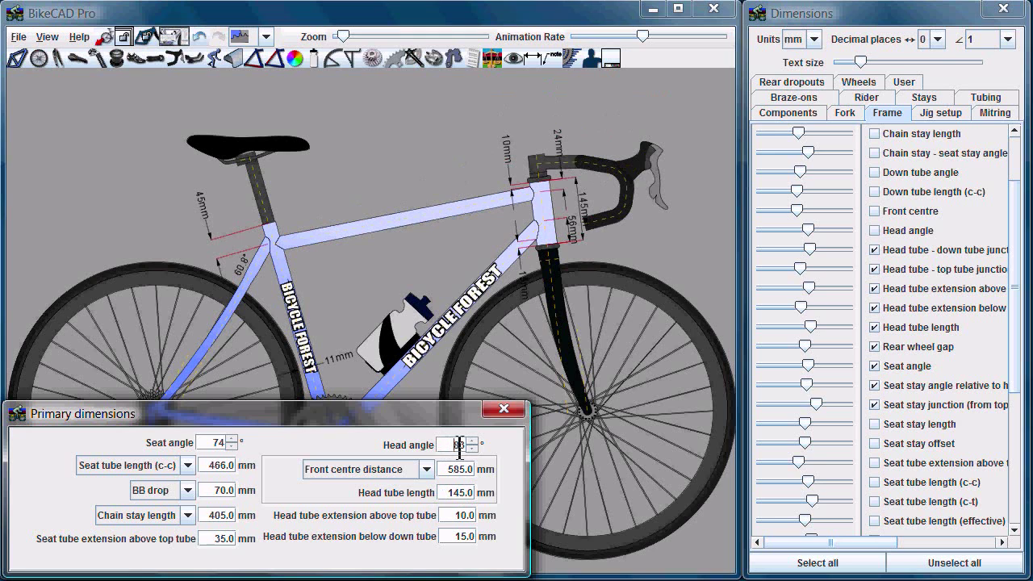
pyautogui.press('Return')
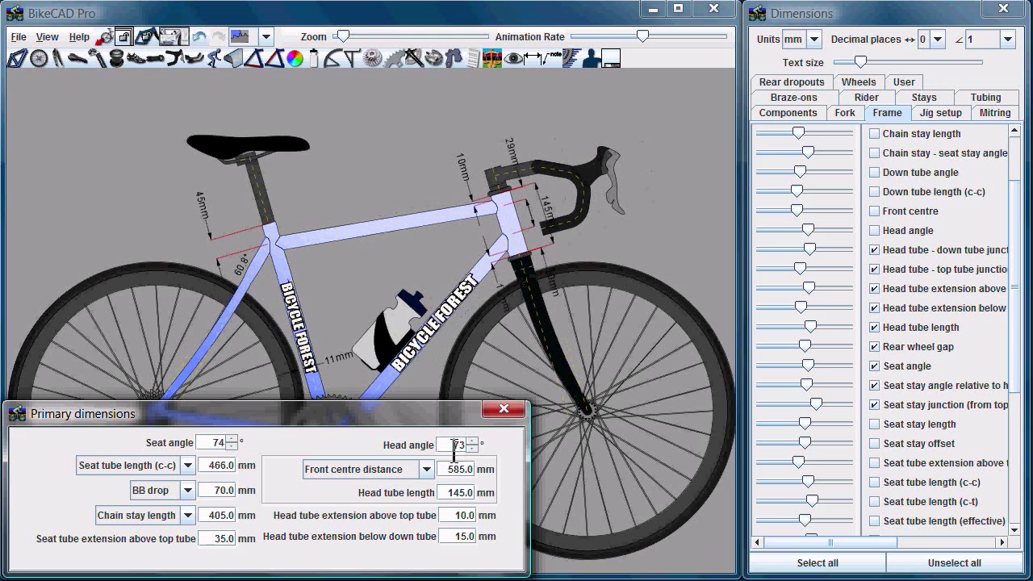
pyautogui.click(501, 410)
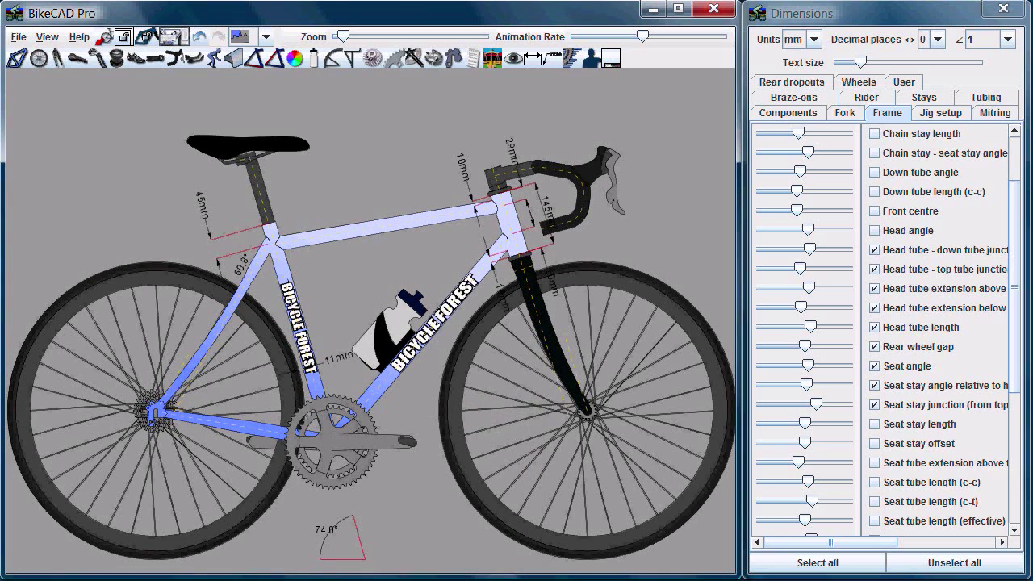
# - In demo.csv, inspect the Driven entry in F157 and the Driving entry in F198
pyautogui.hotkey('alt', 'Tab')
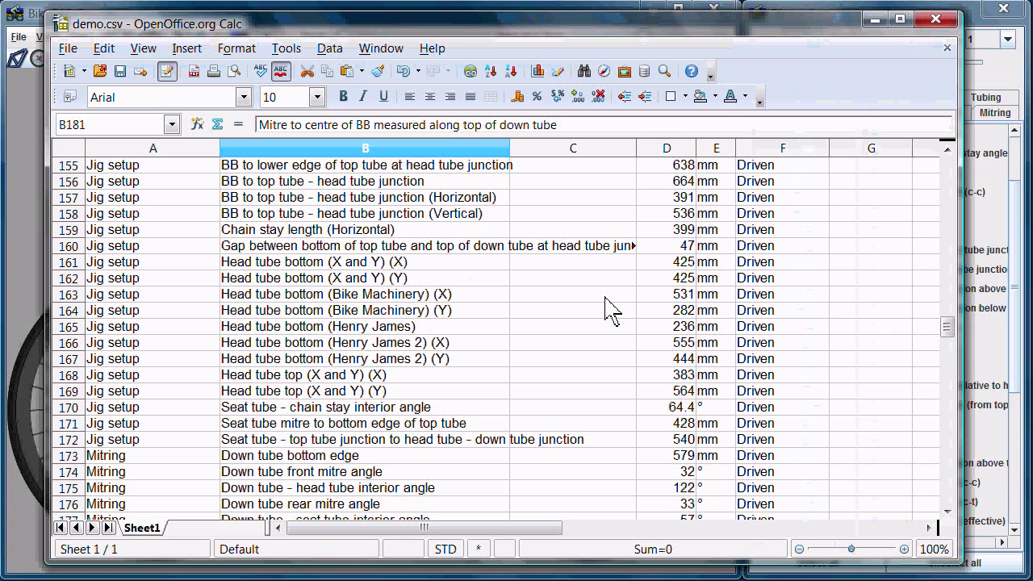
pyautogui.click(773, 200)
pyautogui.scroll(-5, 775, 253)
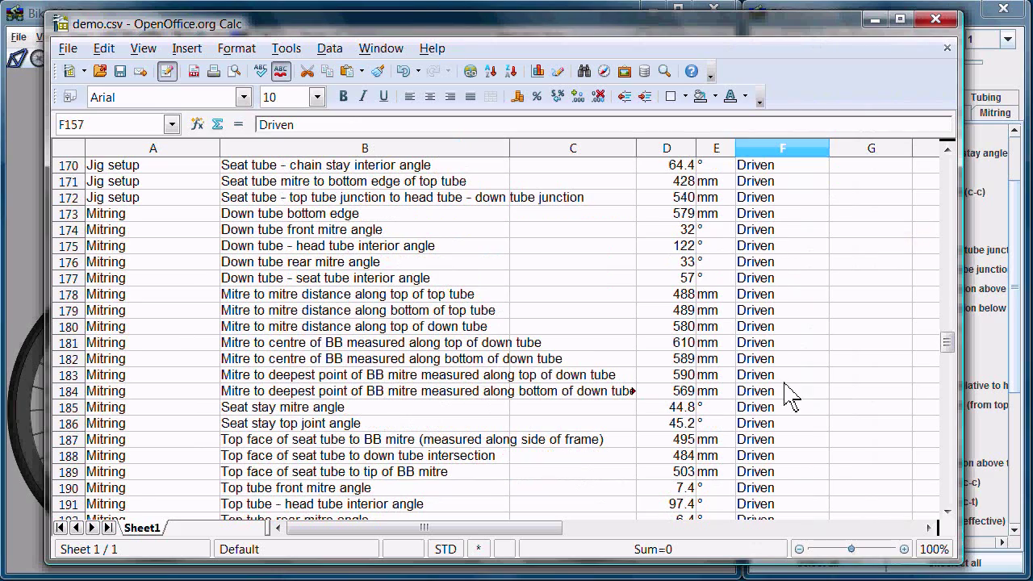
pyautogui.scroll(-5, 781, 407)
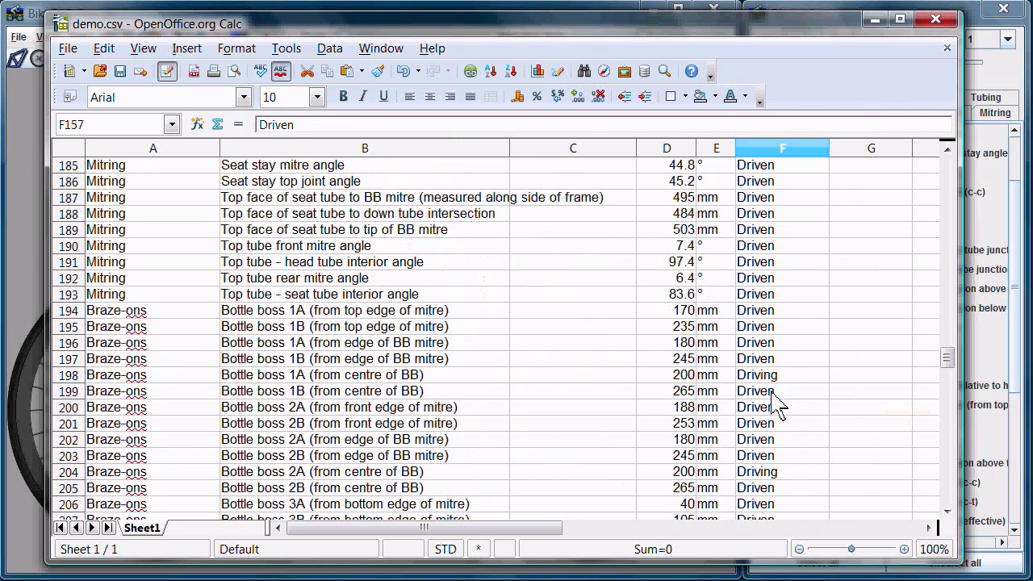
pyautogui.click(778, 375)
# - In Customize's CSV output Components fields, type the note 'DIM 54' for Aerobar pad drop from saddle
pyautogui.click(875, 20)
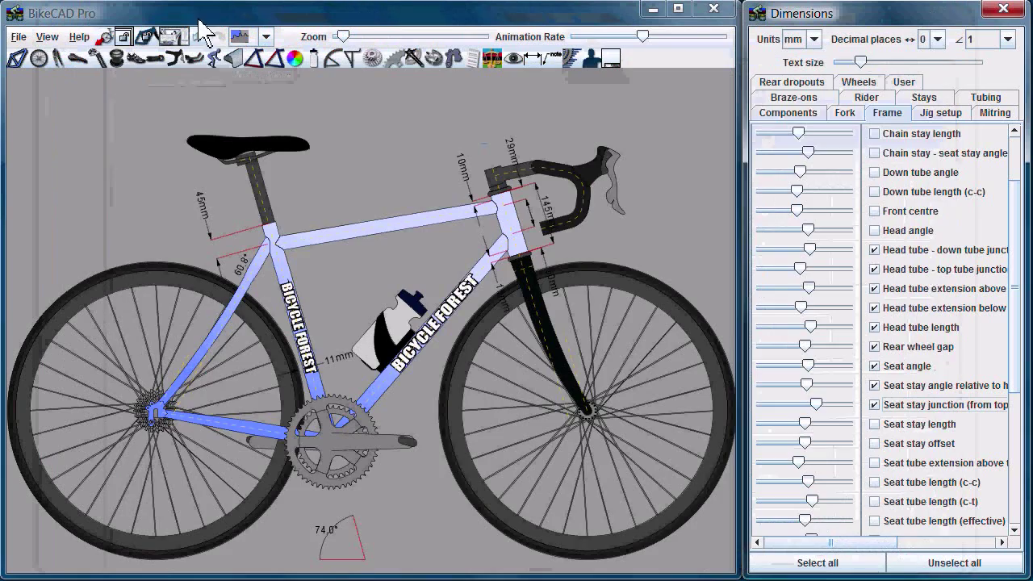
pyautogui.click(47, 36)
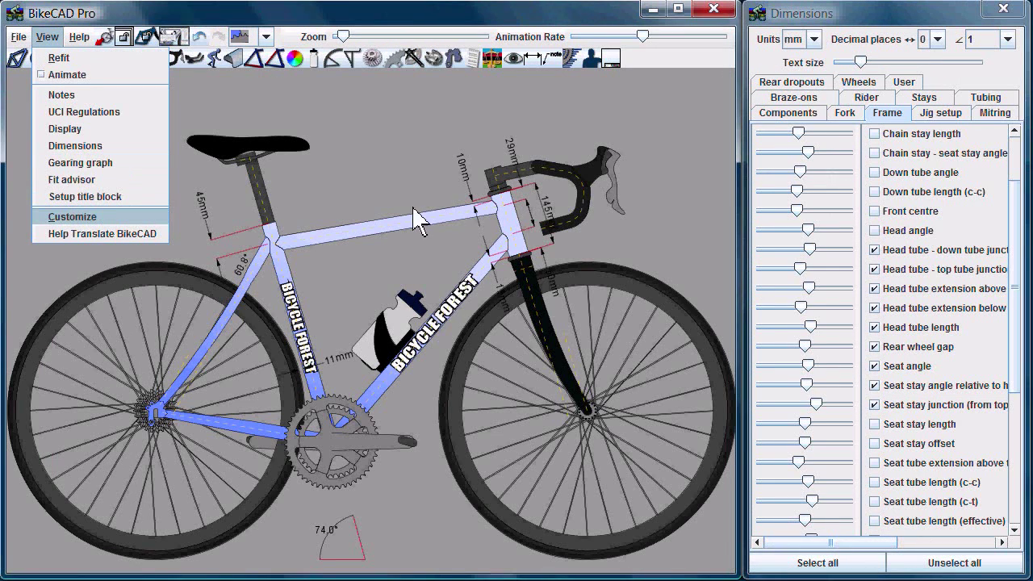
pyautogui.press('Return')
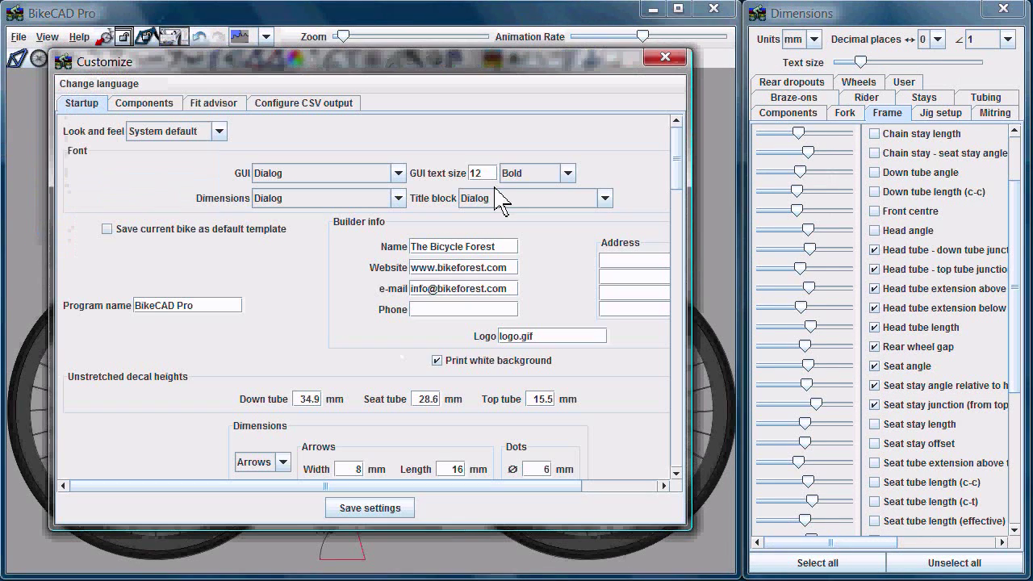
pyautogui.click(313, 108)
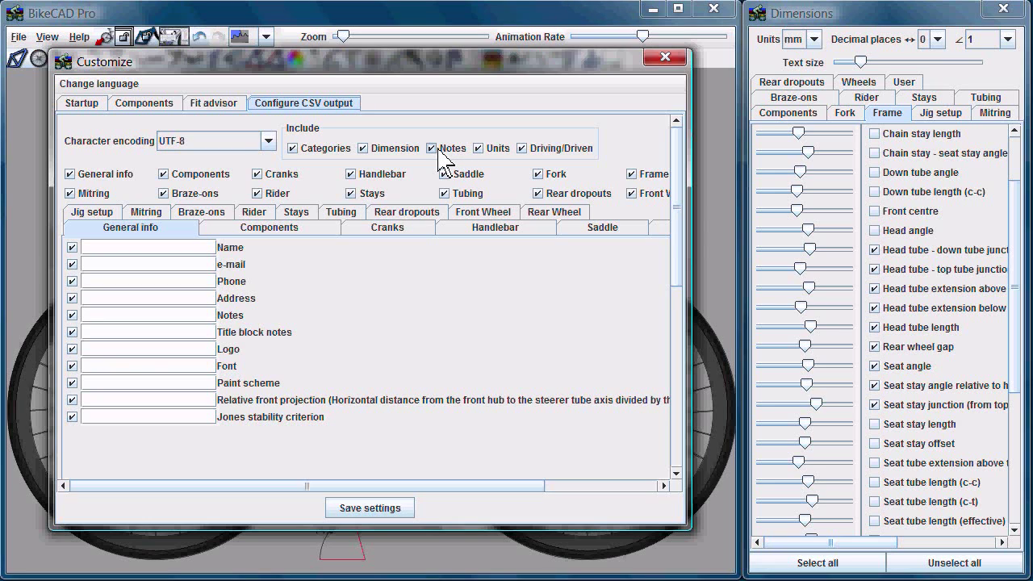
pyautogui.click(274, 228)
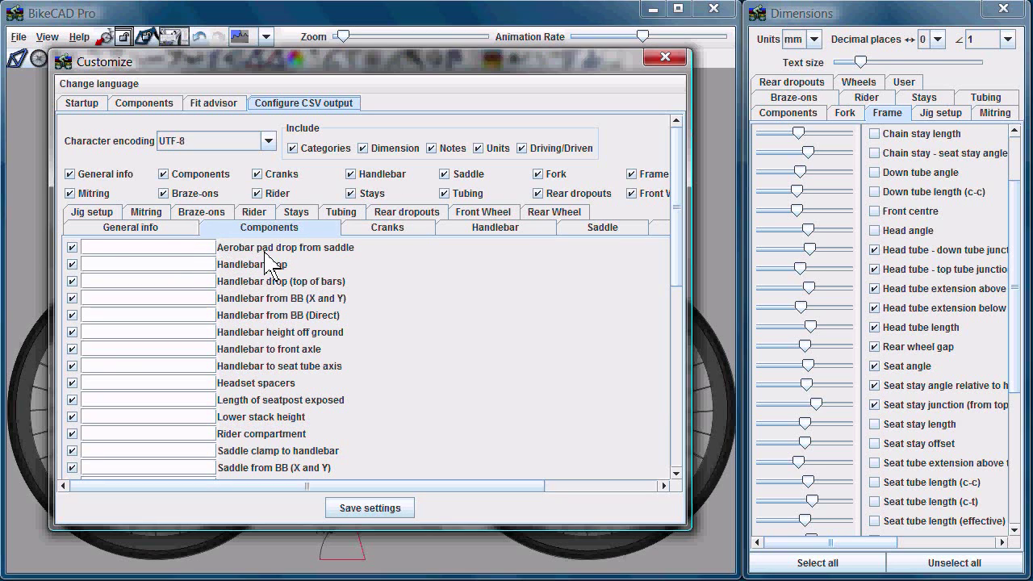
pyautogui.click(176, 252)
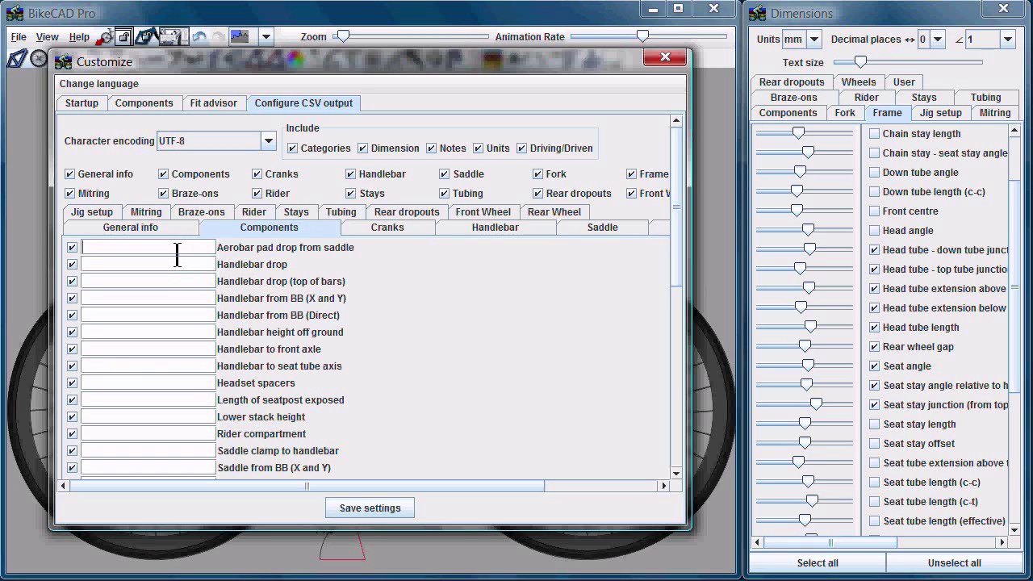
pyautogui.write('DI')
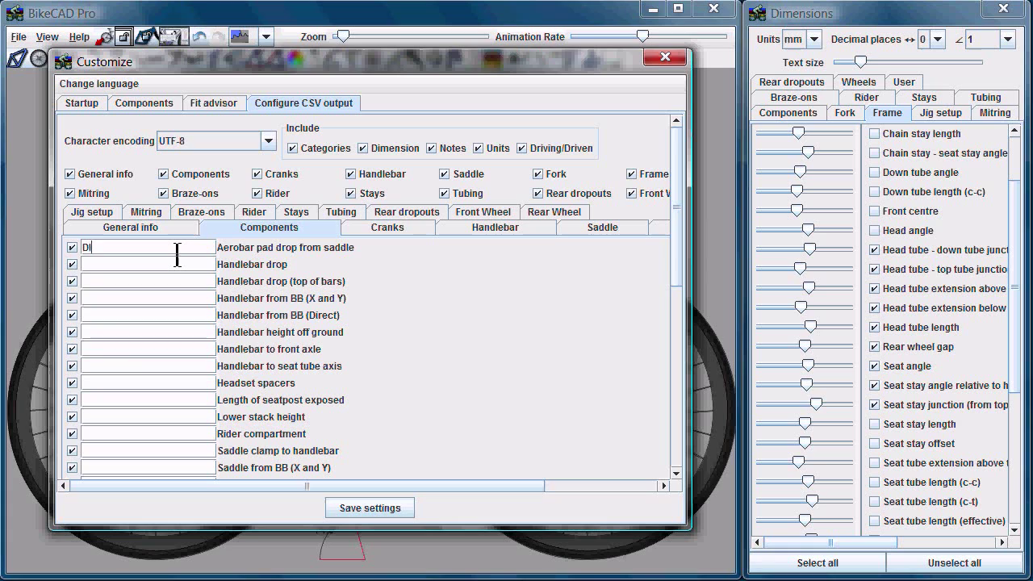
pyautogui.write('M 54')
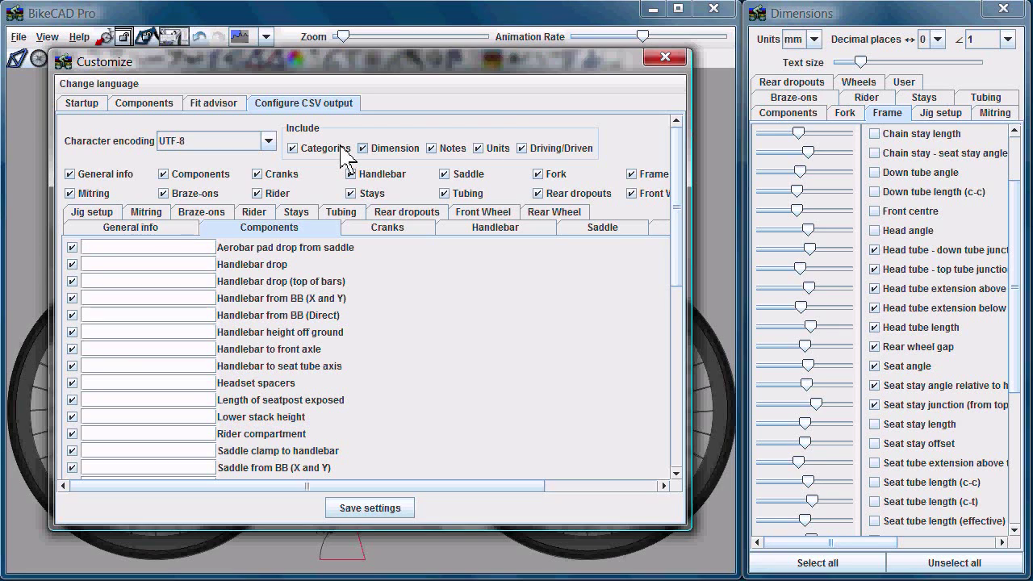
# - Toggle the CSV Categories, Dimension, Notes, Units and Driving/Driven include checkboxes off and on
pyautogui.click(292, 149)
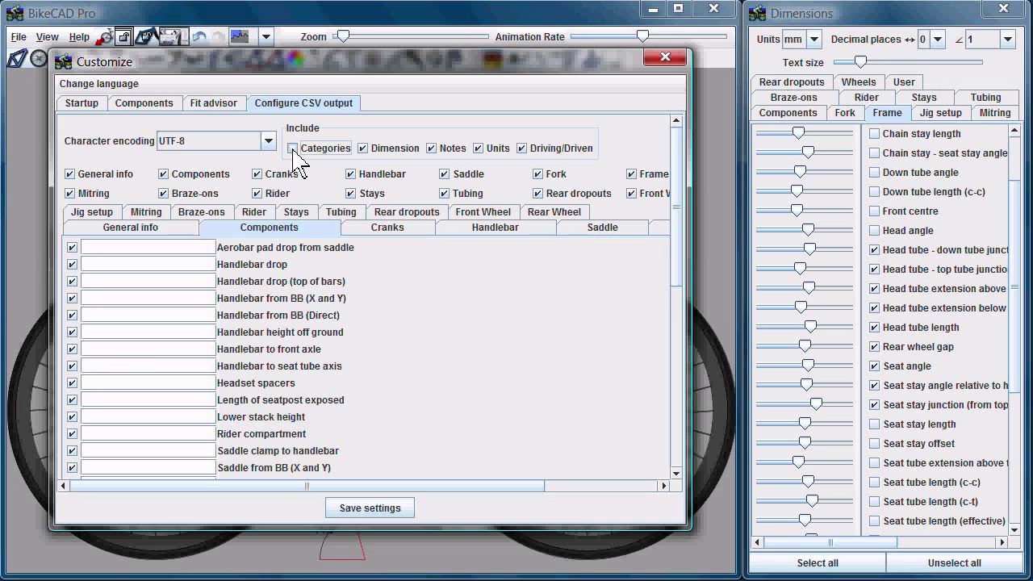
pyautogui.click(293, 149)
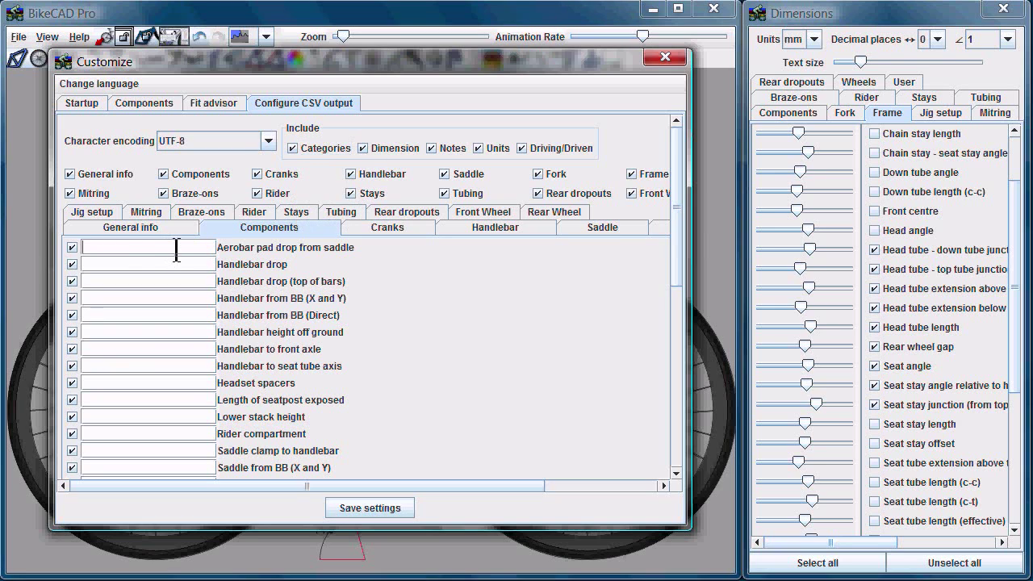
pyautogui.click(363, 147)
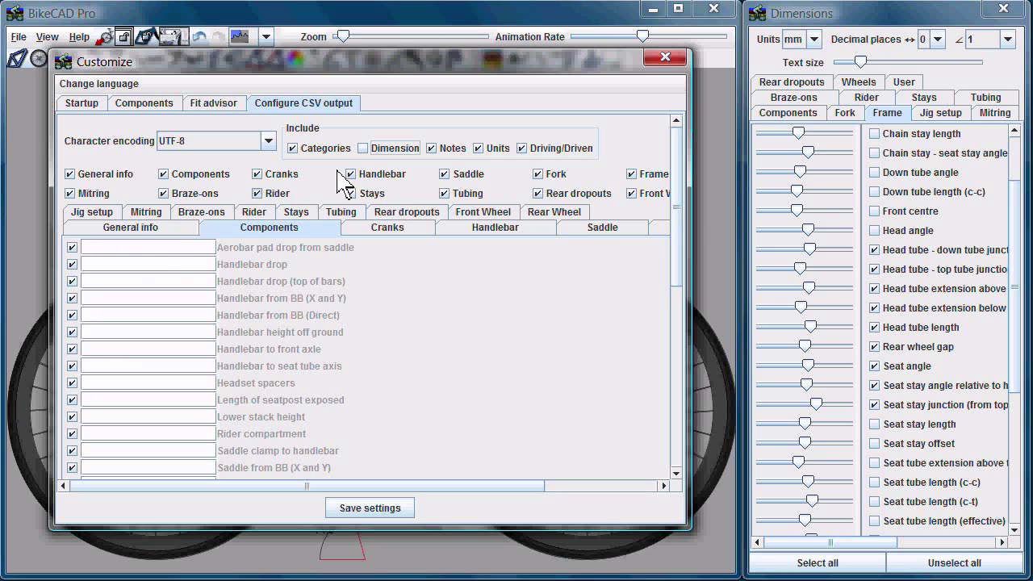
pyautogui.click(362, 149)
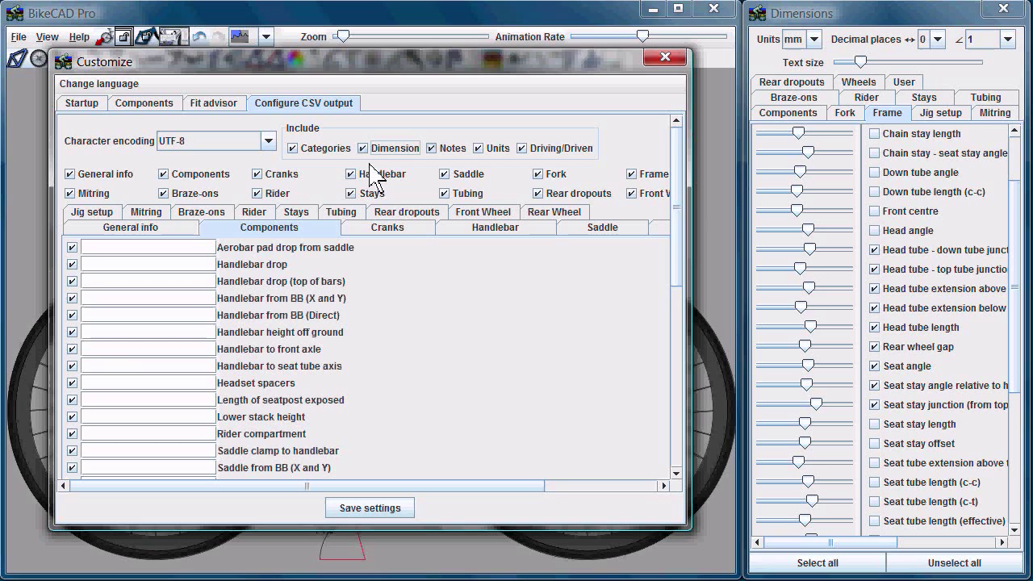
pyautogui.click(433, 148)
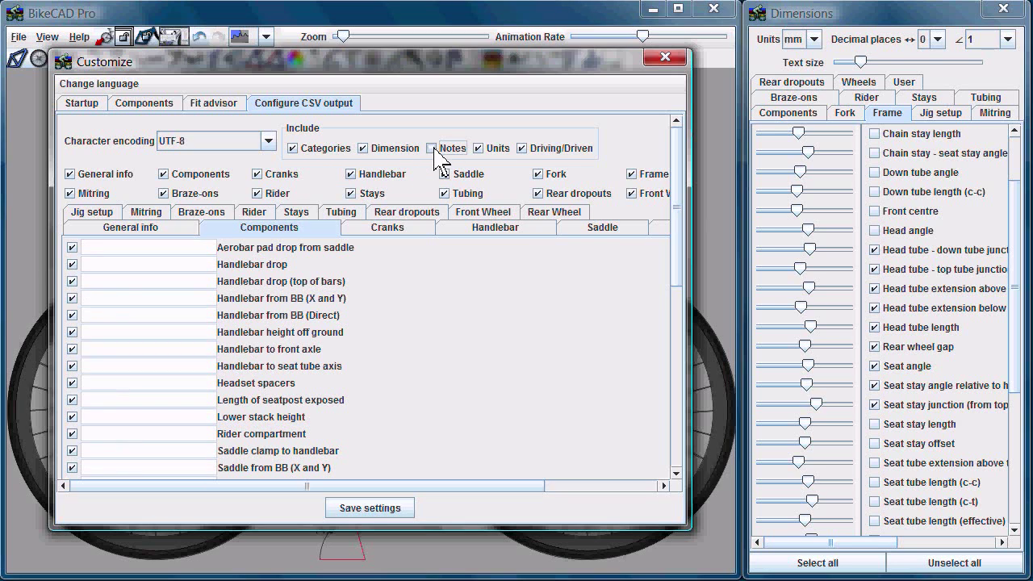
pyautogui.click(432, 149)
pyautogui.click(478, 148)
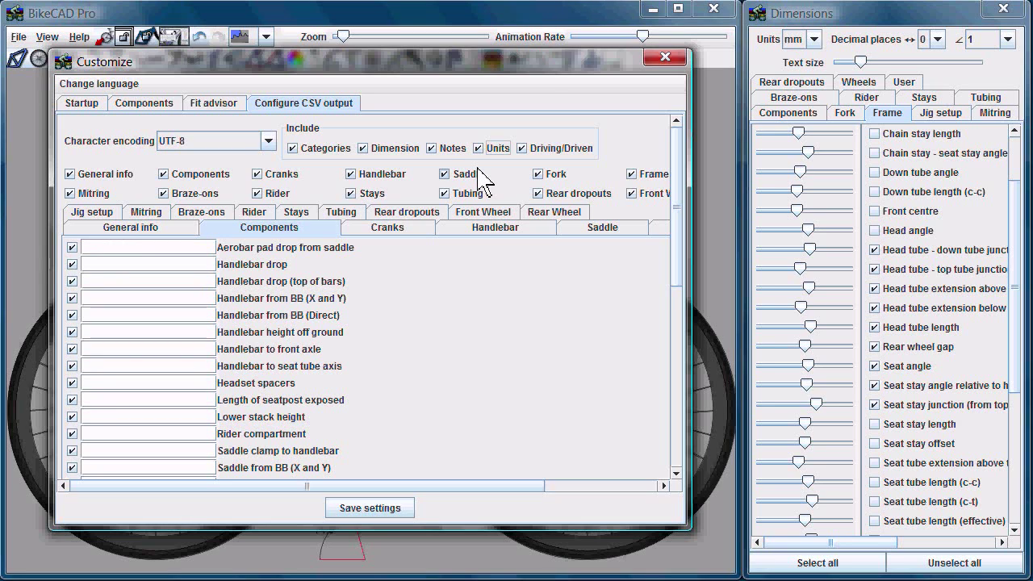
pyautogui.click(522, 148)
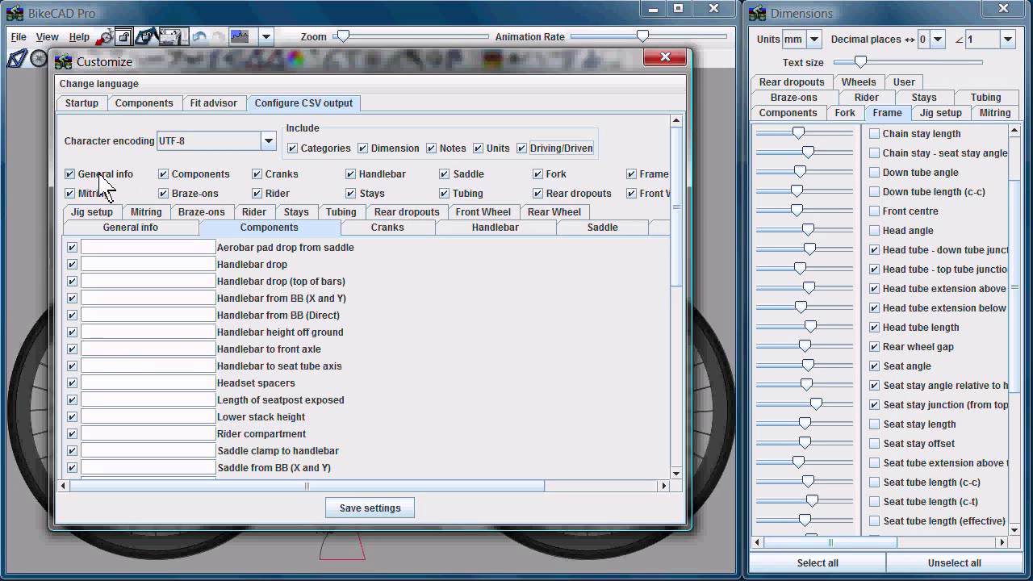
# - Exclude and re-include the Braze-ons, Rider, Stays and Handlebar categories in the CSV output
pyautogui.click(171, 195)
pyautogui.click(171, 195)
pyautogui.click(268, 197)
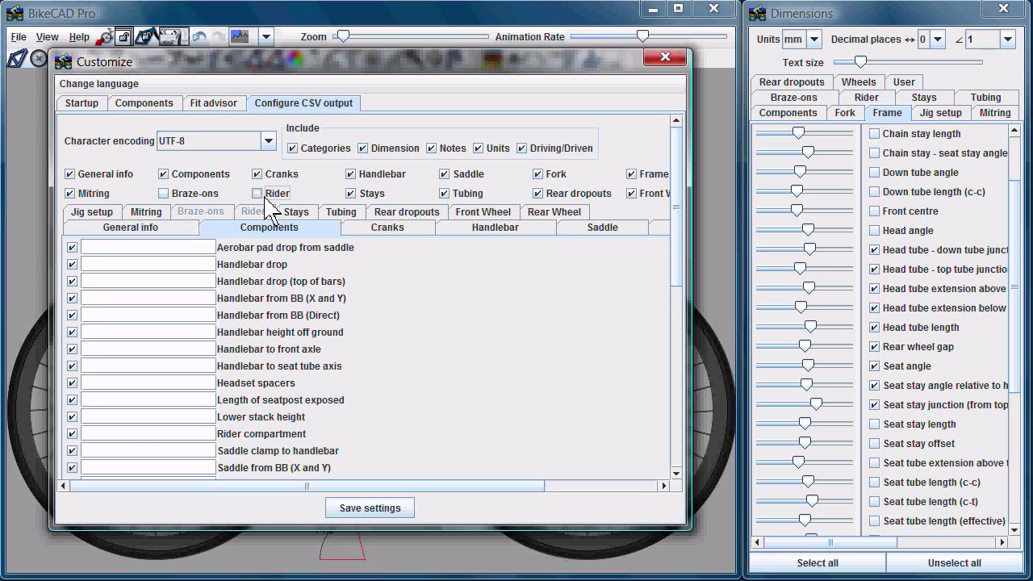
pyautogui.click(351, 194)
pyautogui.click(352, 175)
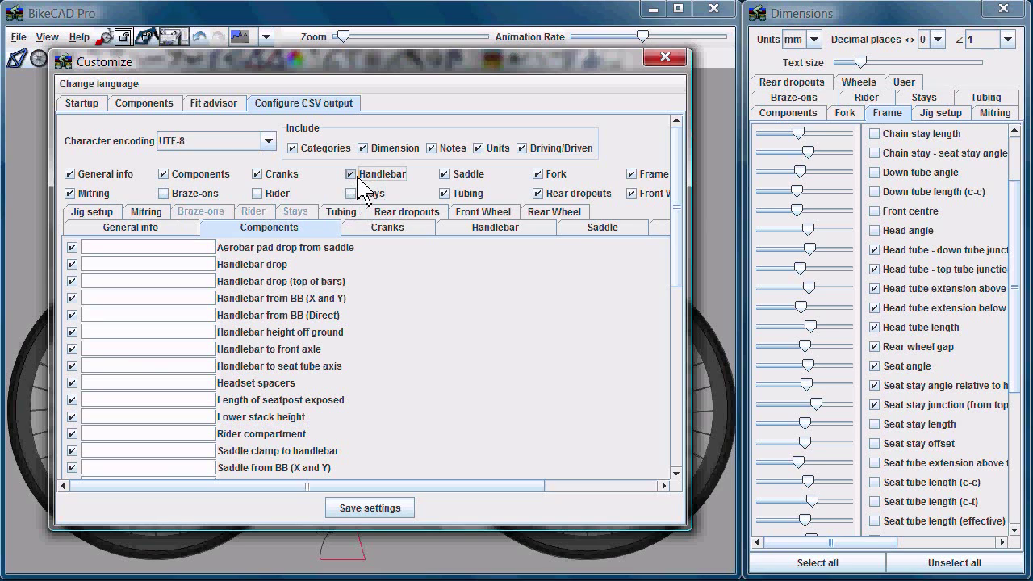
pyautogui.click(468, 196)
pyautogui.click(351, 195)
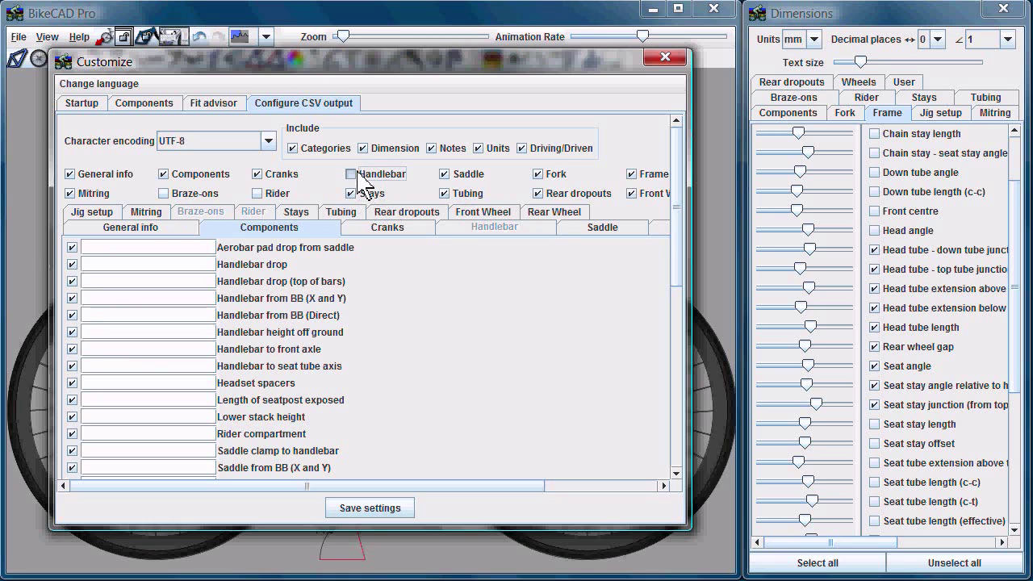
pyautogui.click(350, 174)
pyautogui.click(256, 194)
pyautogui.click(164, 193)
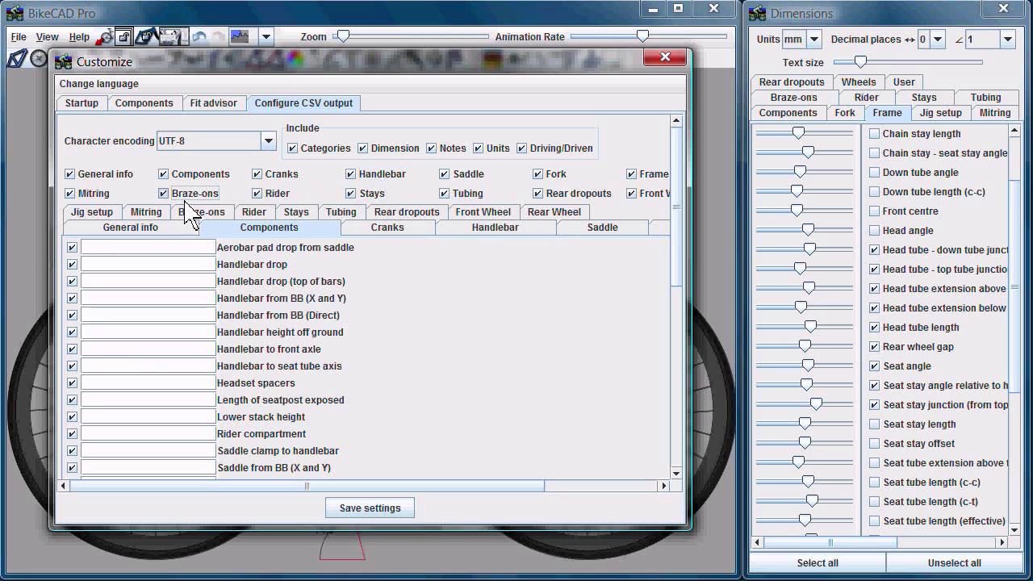
# - Browse the Tubing, Components, Cranks, Handlebar, Front Wheel and Rear Wheel CSV field lists
pyautogui.click(346, 213)
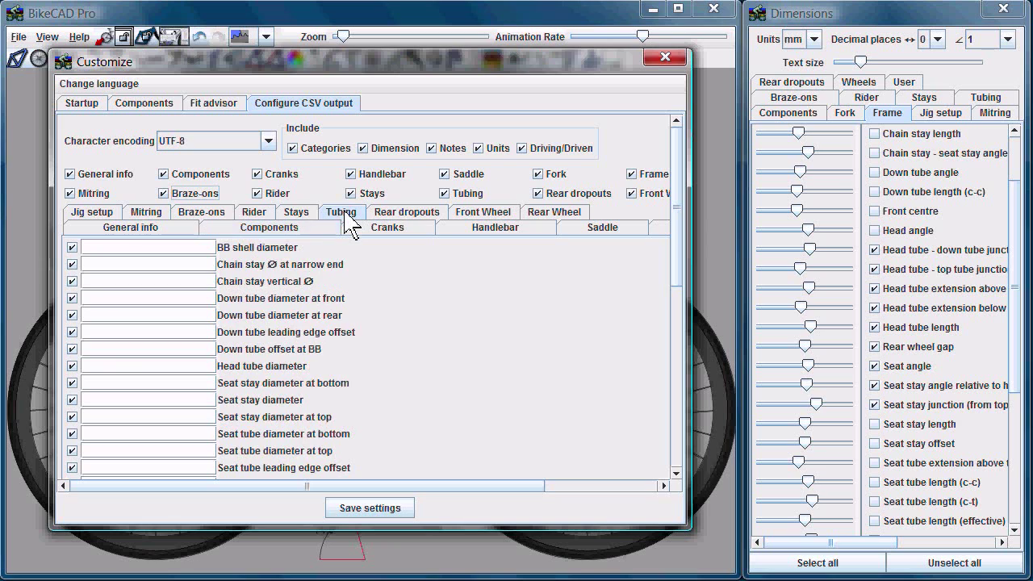
pyautogui.click(291, 228)
pyautogui.click(390, 229)
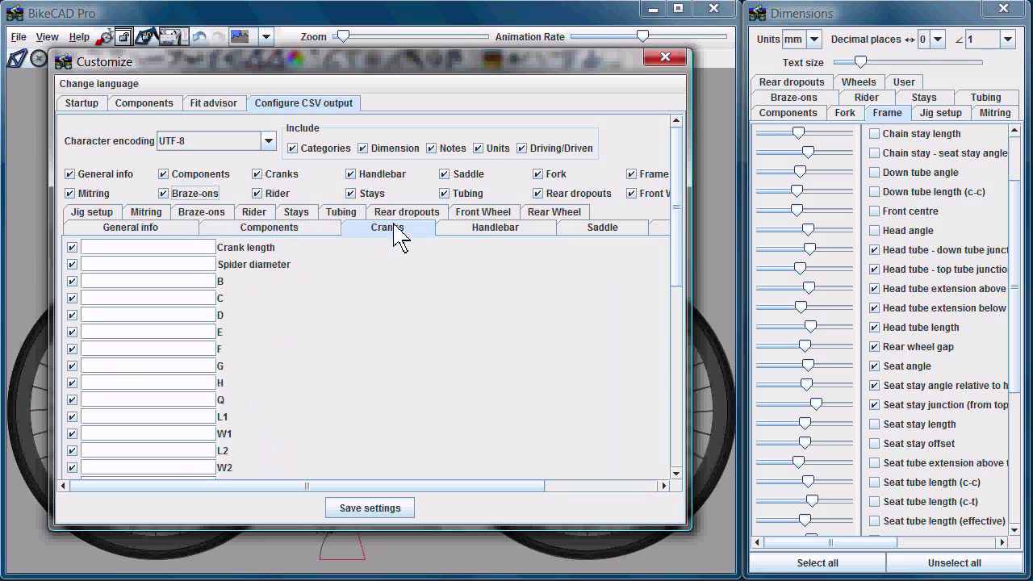
pyautogui.click(478, 232)
pyautogui.click(482, 214)
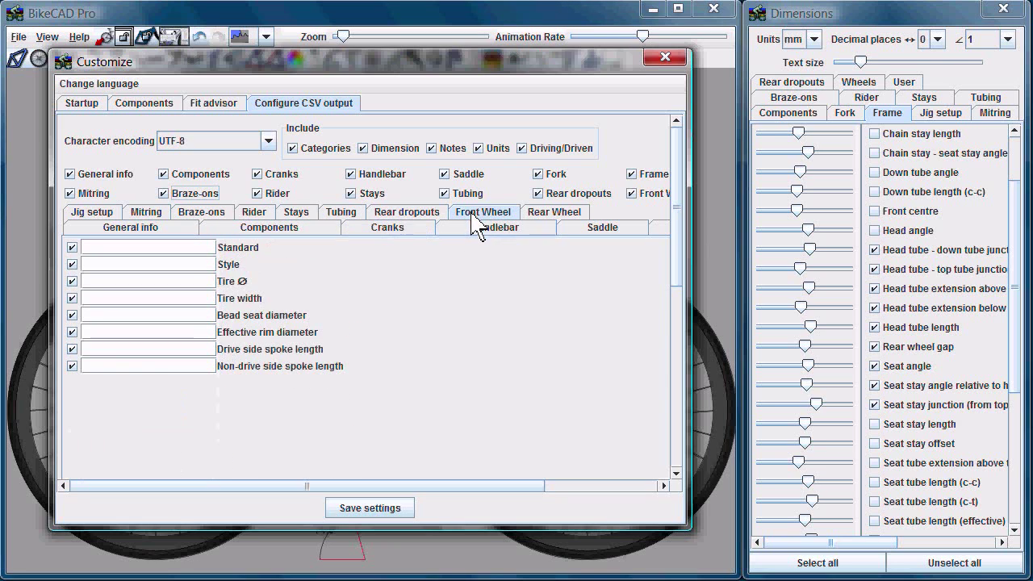
pyautogui.click(565, 214)
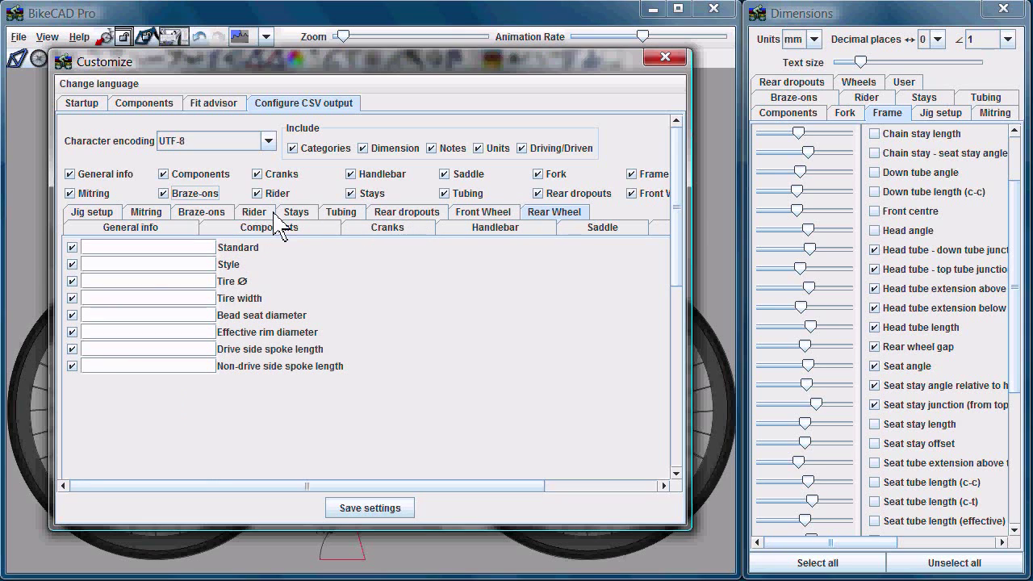
# - Untick then re-tick rear Tire Ø, Tire width and Bead seat diameter
pyautogui.click(73, 281)
pyautogui.click(72, 297)
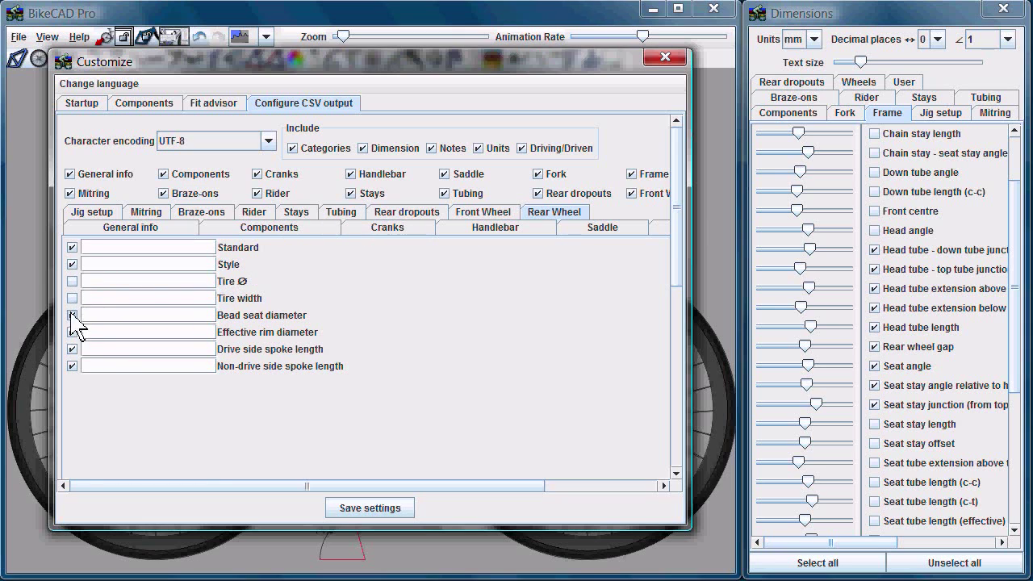
pyautogui.click(73, 315)
pyautogui.click(72, 314)
pyautogui.click(73, 297)
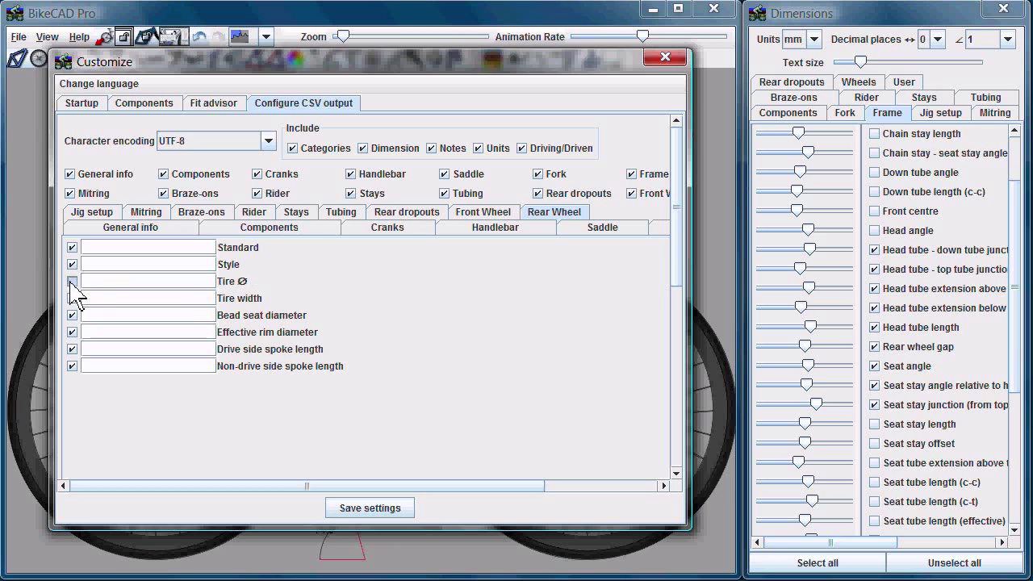
pyautogui.click(73, 280)
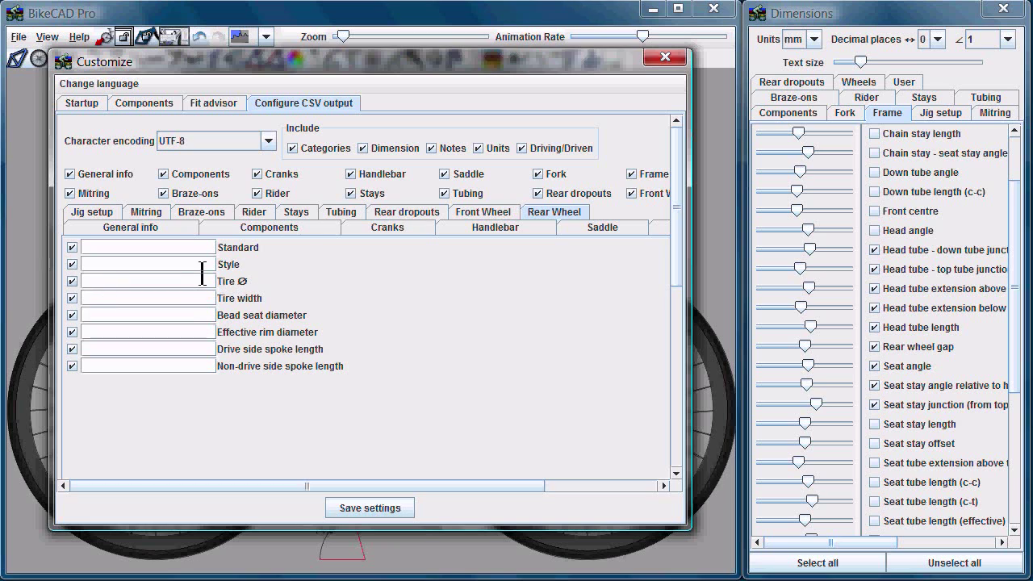
# - Save the CSV output settings and acknowledge the 'Changes have been saved' message
pyautogui.click(376, 508)
pyautogui.click(580, 375)
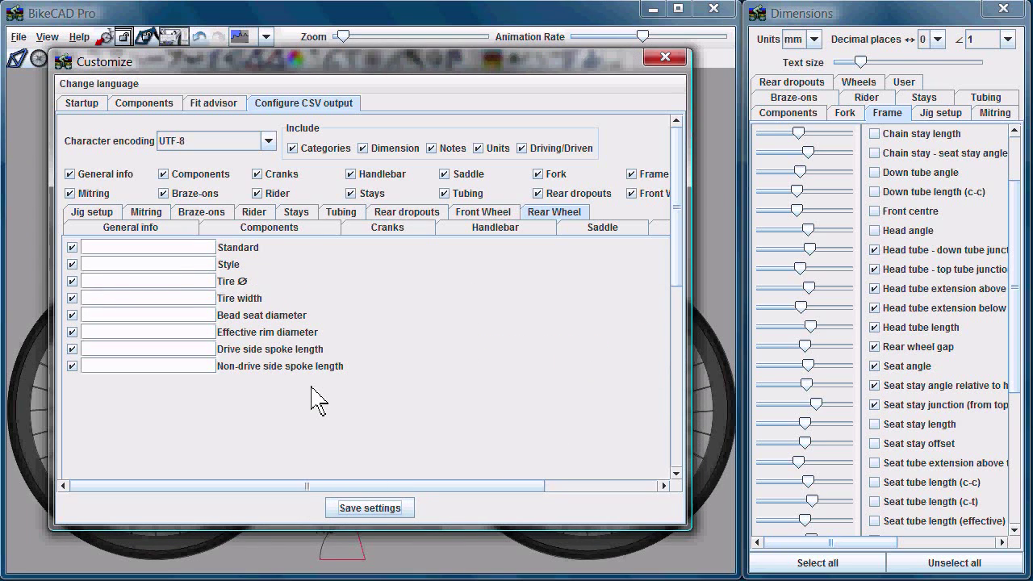